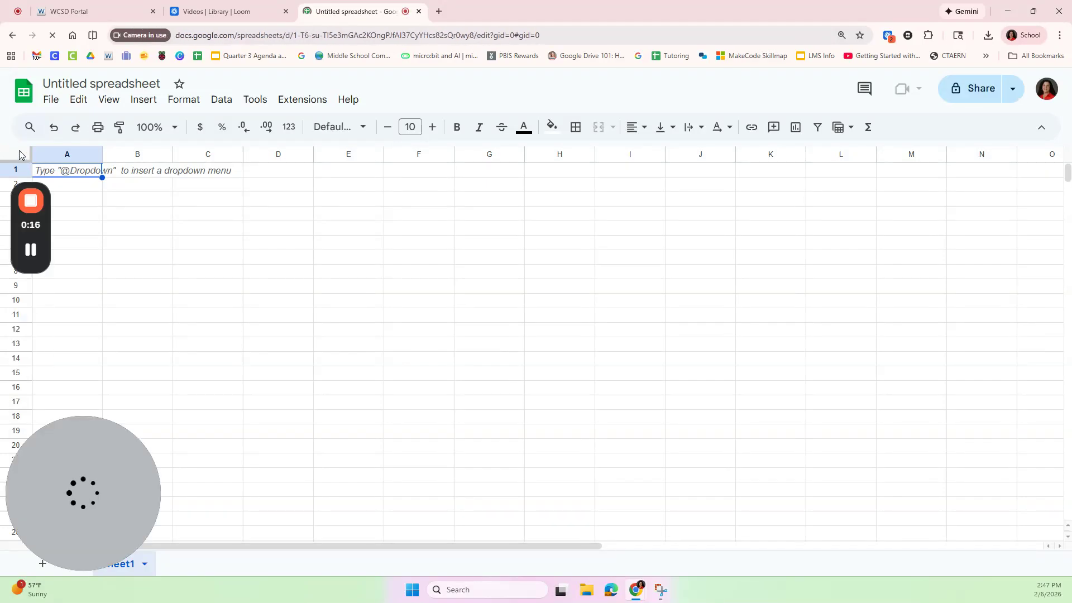
Step: Narrow all columns of the sheet to the same small width so the cells form roughly square pixels
click(19, 155)
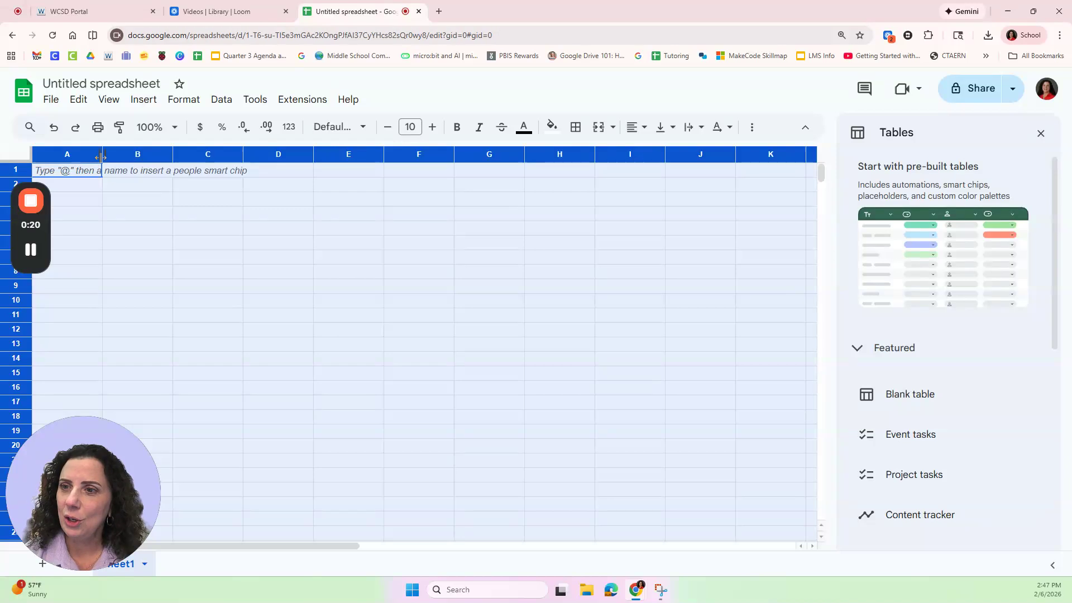
drag(102, 157, 77, 157)
click(65, 155)
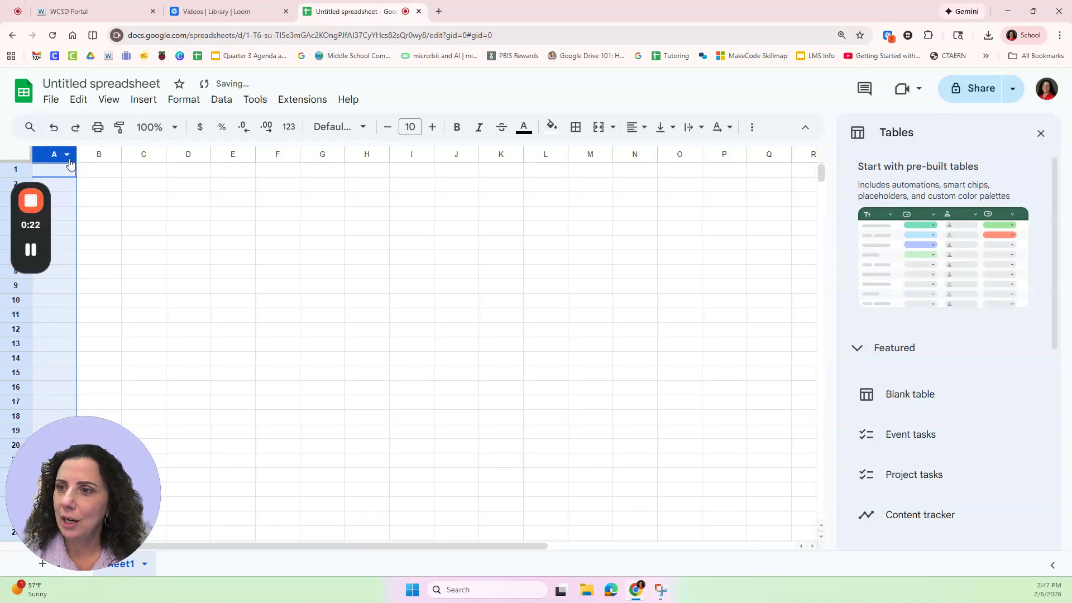
click(14, 155)
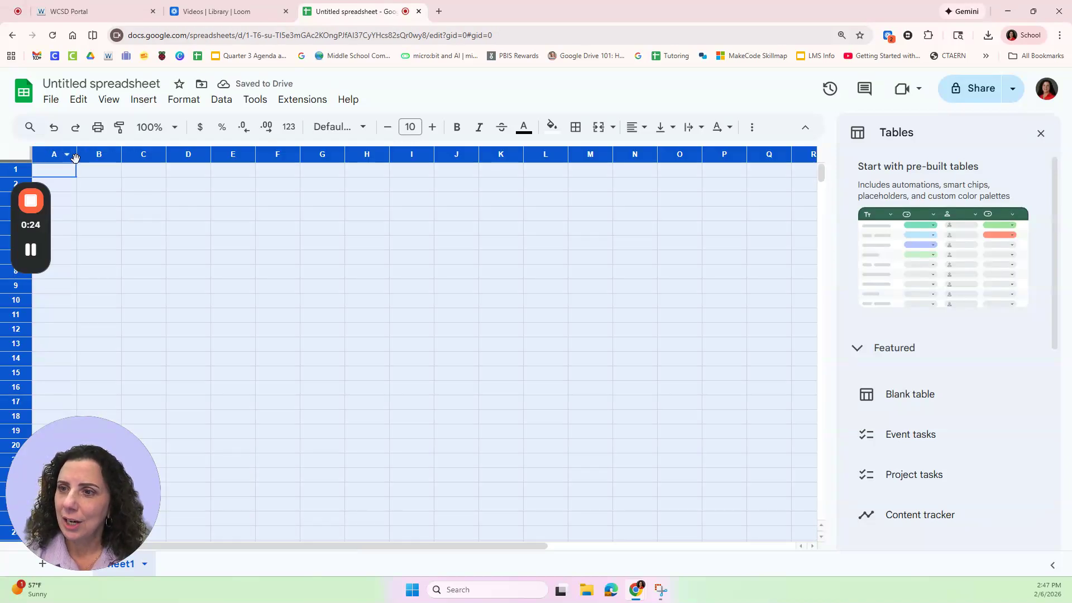
drag(77, 158, 51, 156)
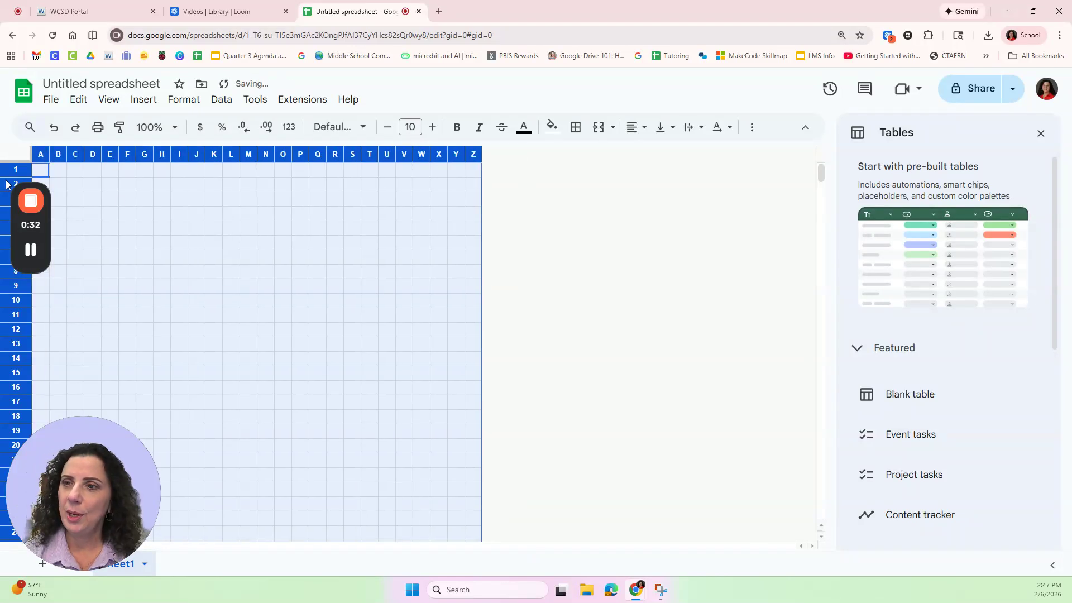
click(541, 248)
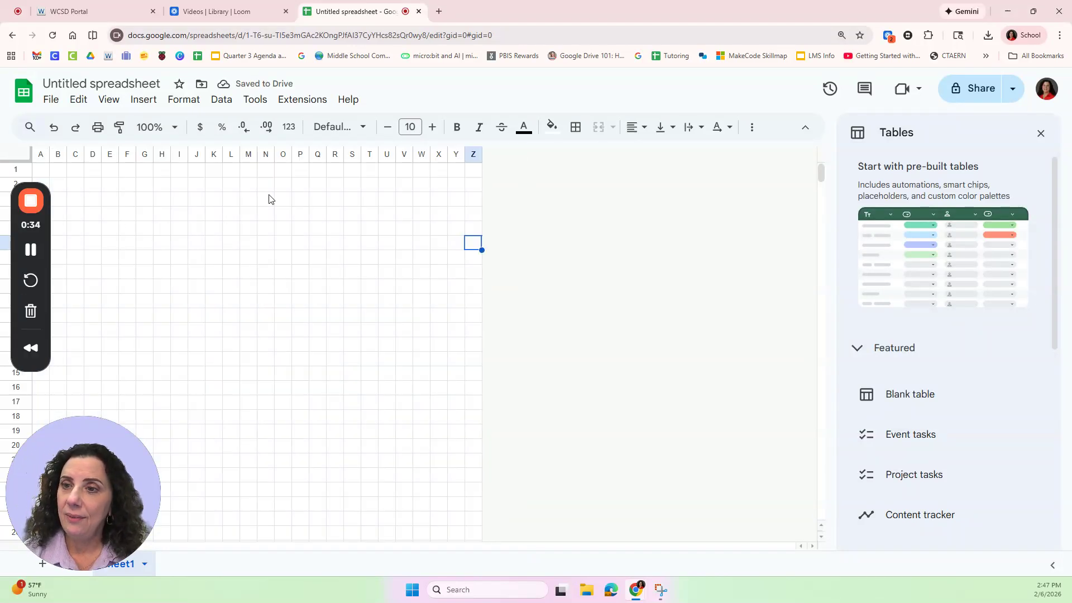
Step: Copy the entire sheet and paste it starting at cell Z1 to extend the grid with more narrow columns
click(17, 155)
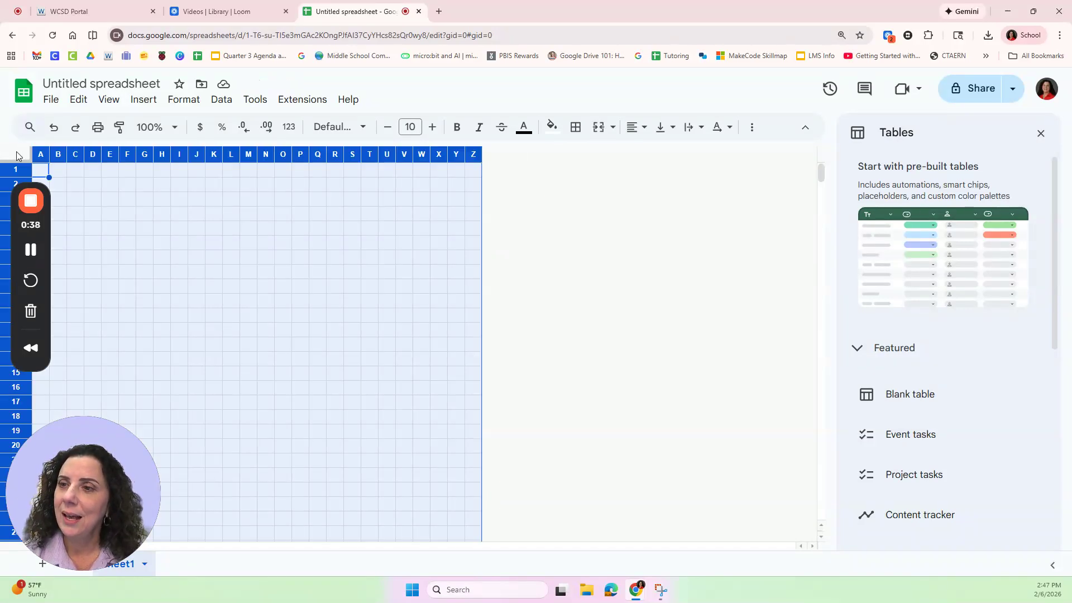
right_click(145, 209)
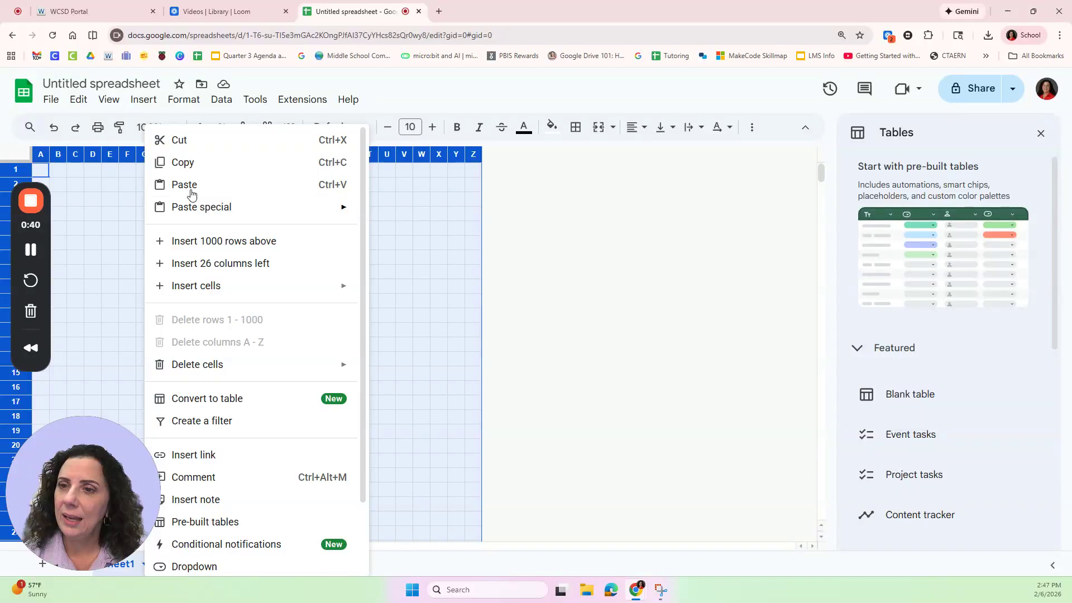
click(198, 162)
click(473, 174)
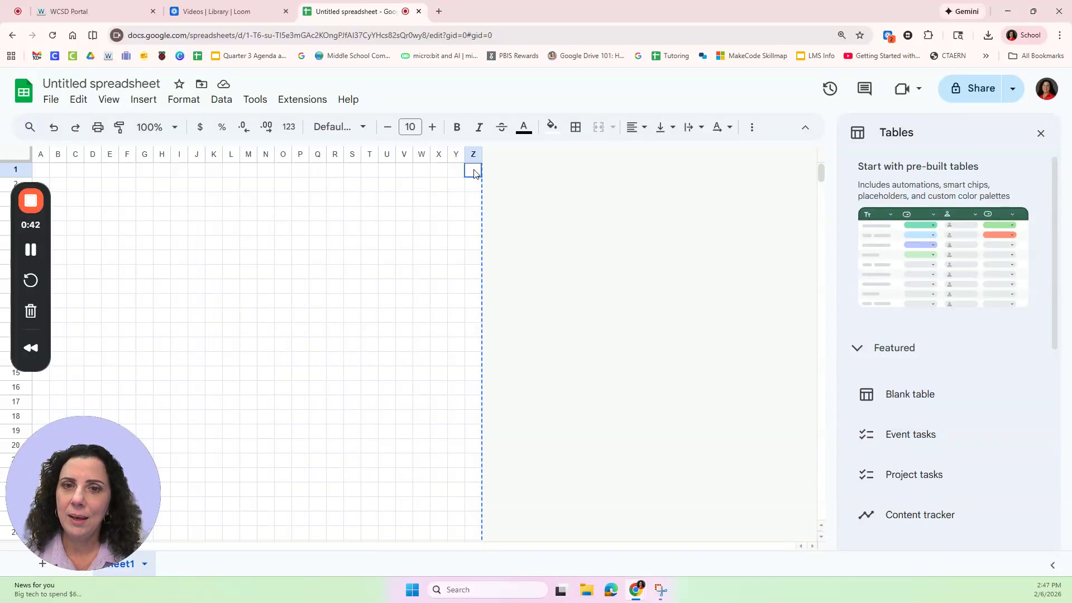
right_click(473, 173)
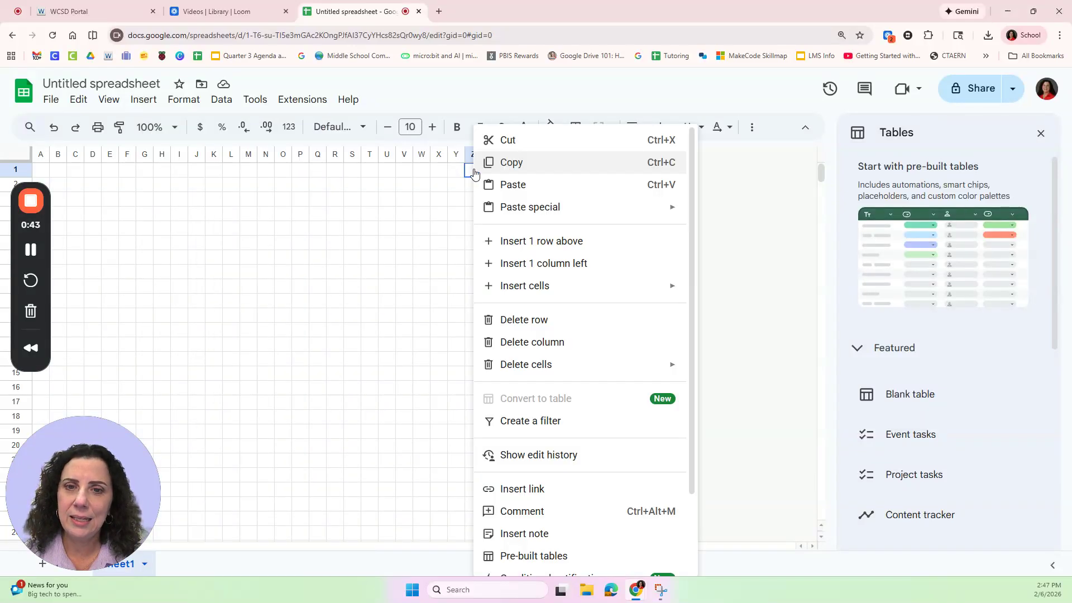
click(516, 183)
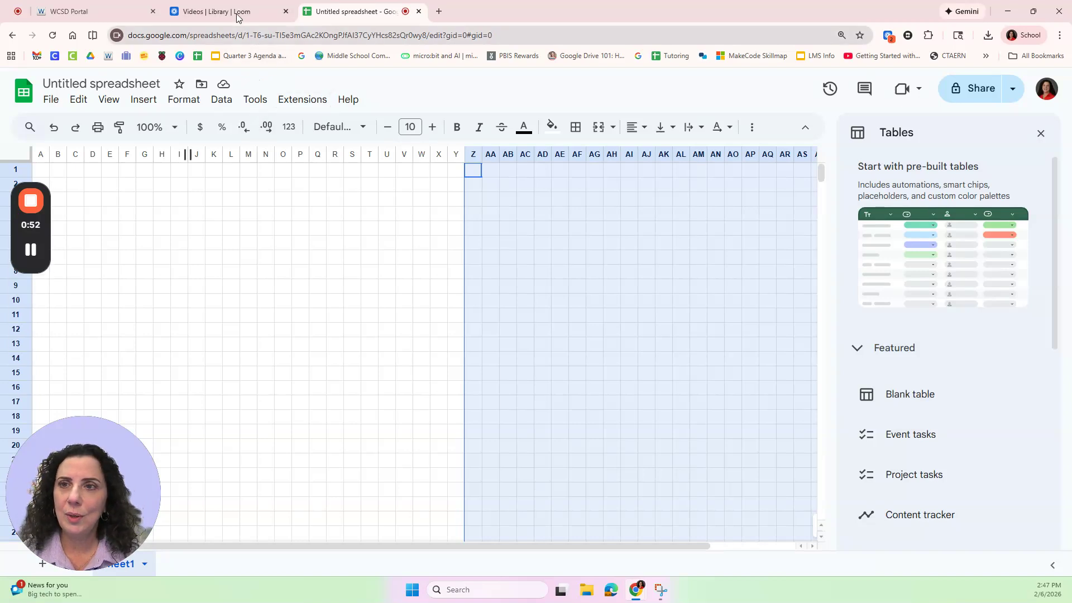
Step: Search Google for "smiley pixel design" in a new browser tab
click(439, 12)
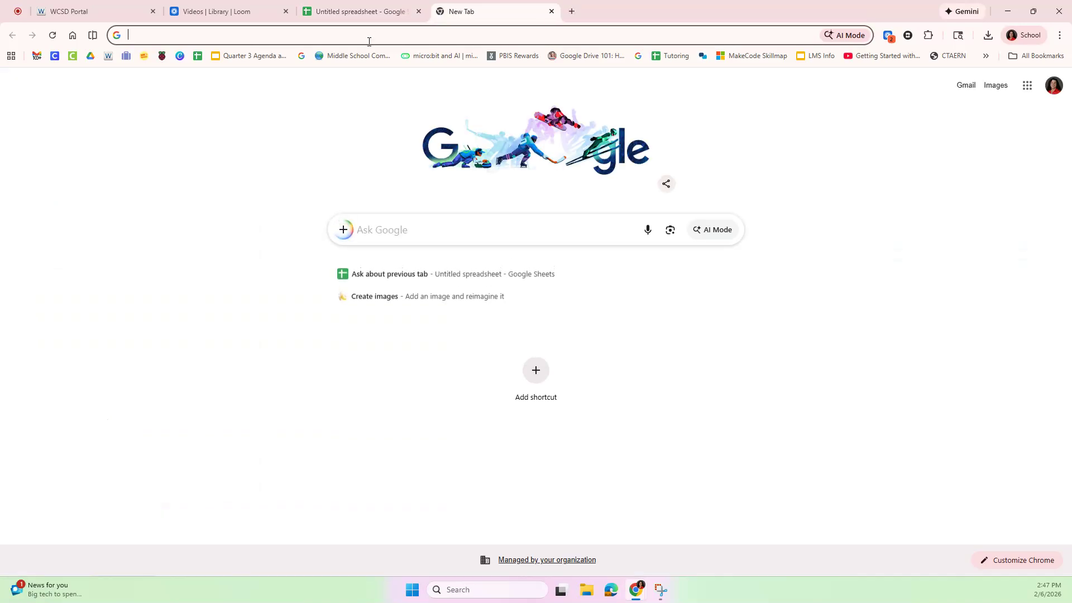
text(smiley p)
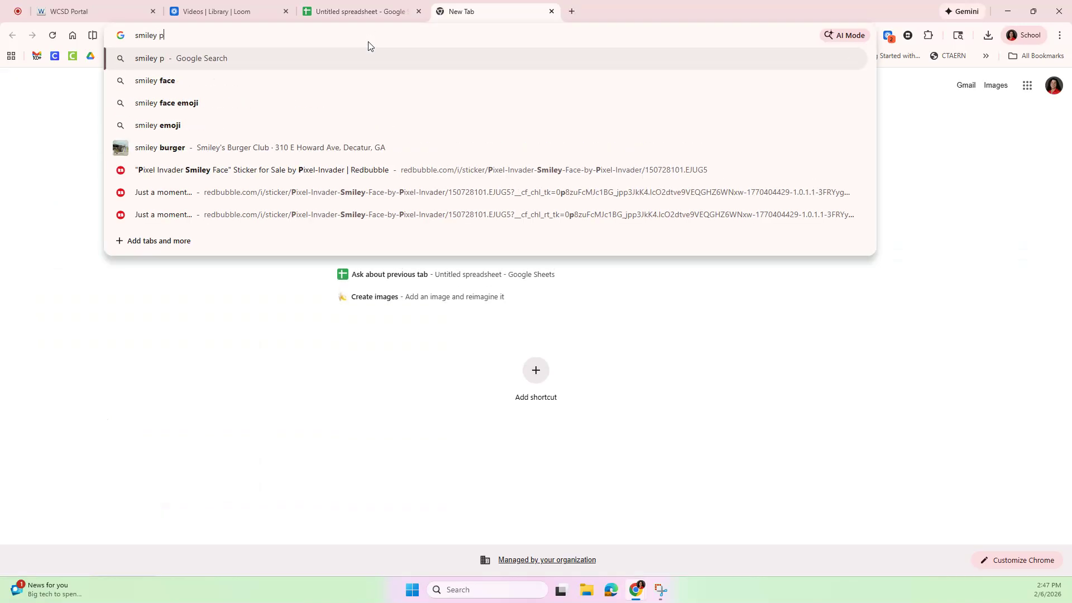
text(ixel design)
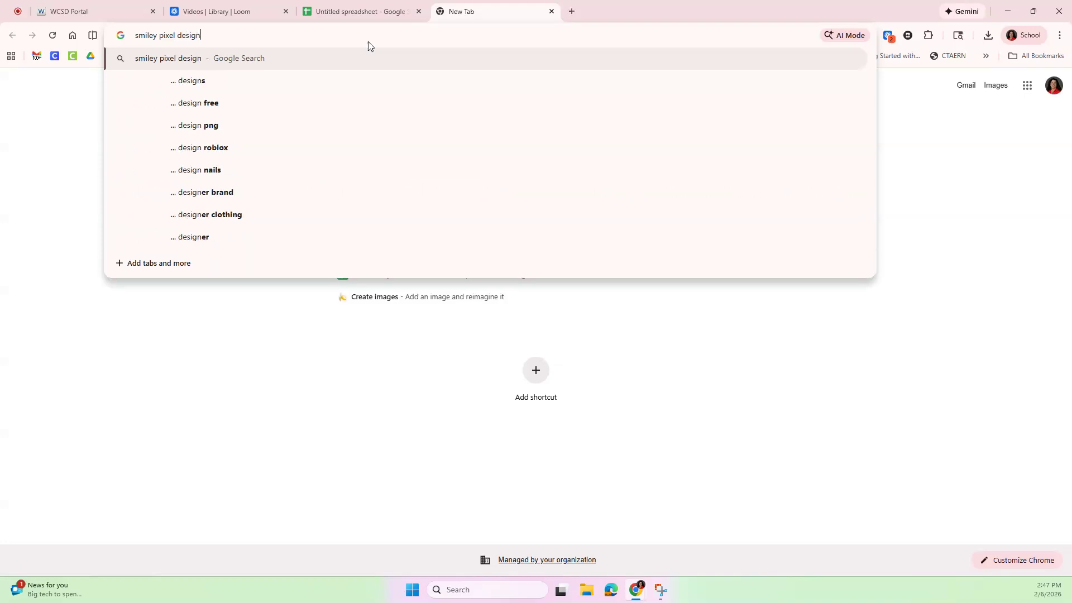
key(Return)
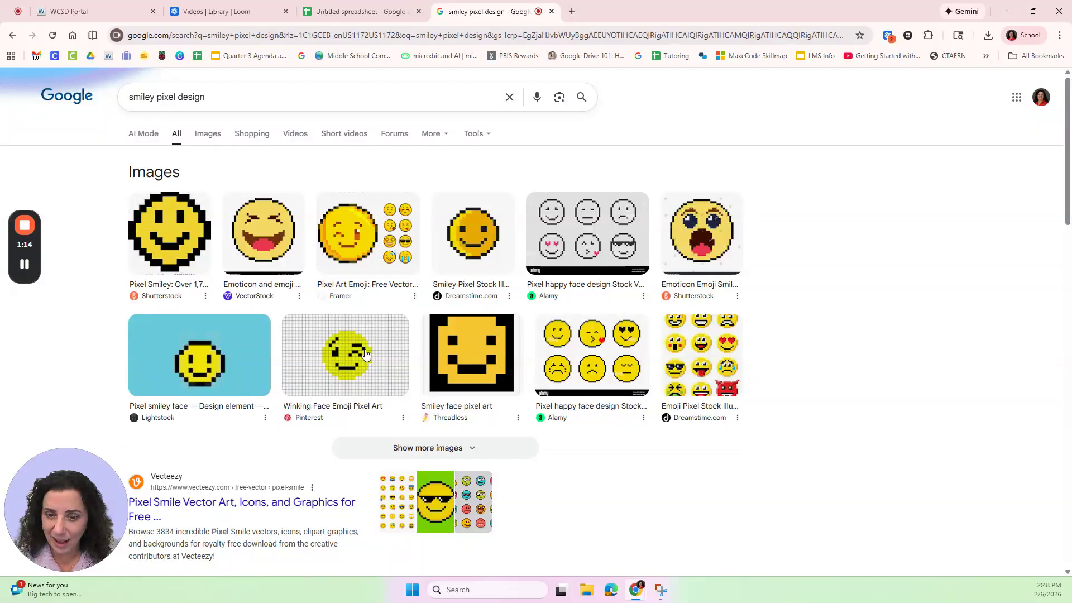
Step: Browse the smiley image results and open the gridded, open-mouthed yellow smiley from in.pinterest.com in the preview
scroll(391, 362, down, 1)
click(469, 390)
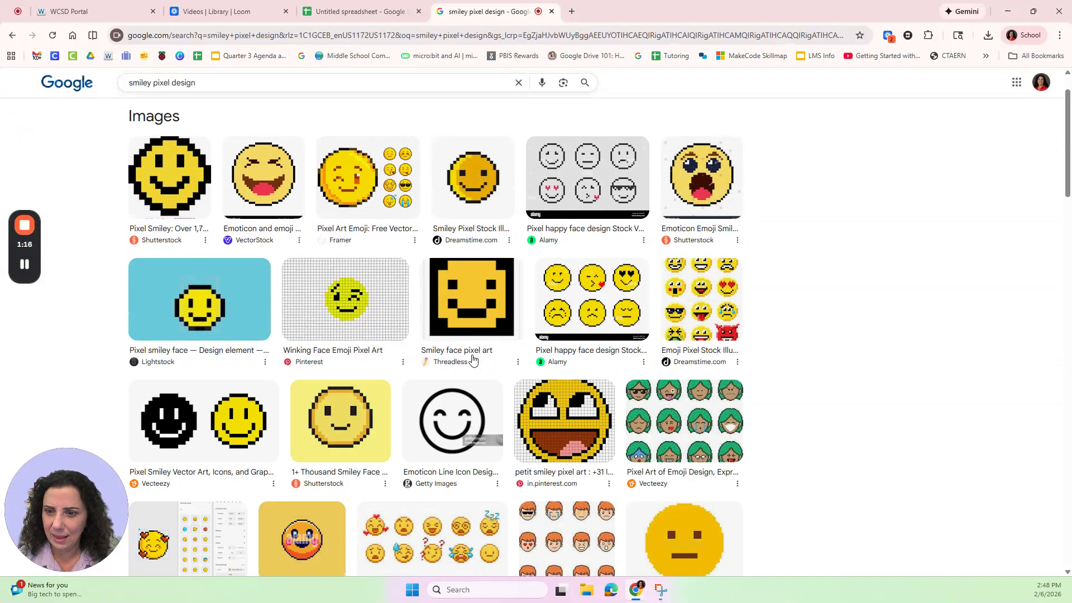
scroll(472, 368, down, 3)
scroll(475, 352, down, 7)
scroll(494, 349, up, 8)
scroll(493, 349, up, 3)
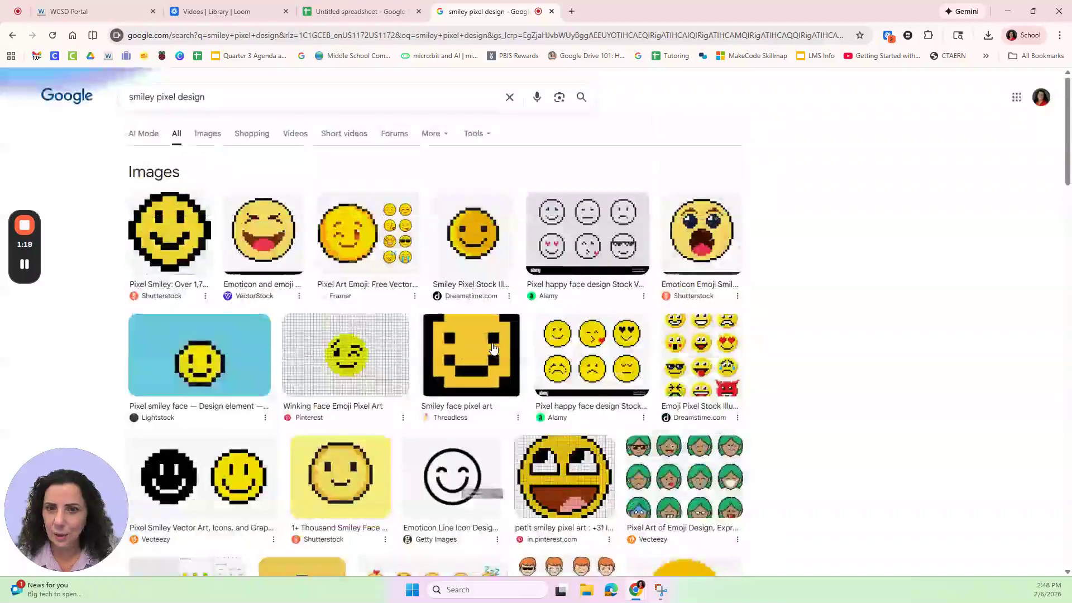
click(556, 466)
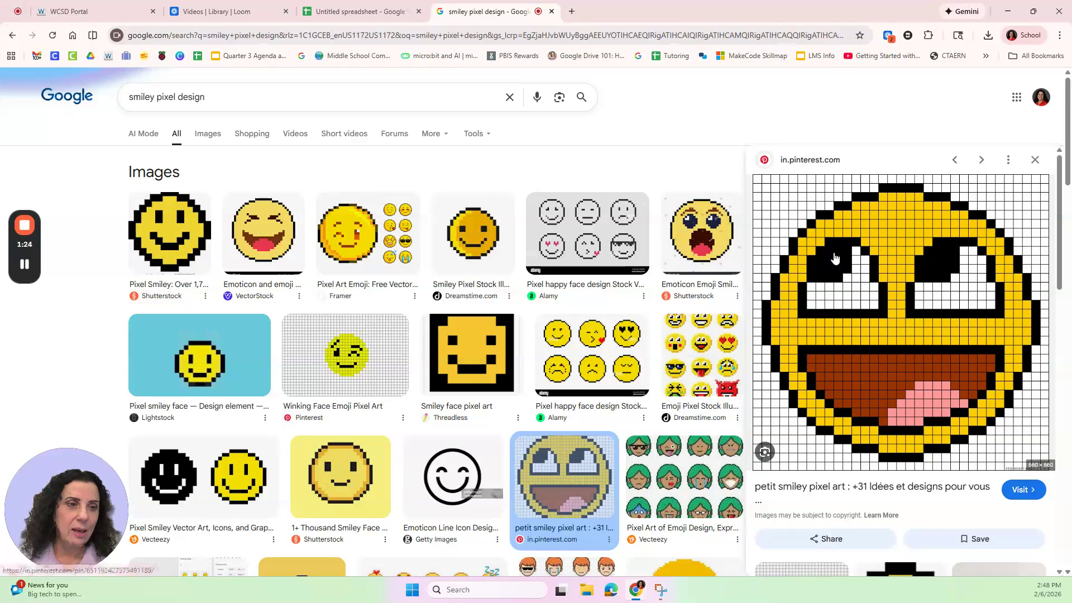
right_click(835, 257)
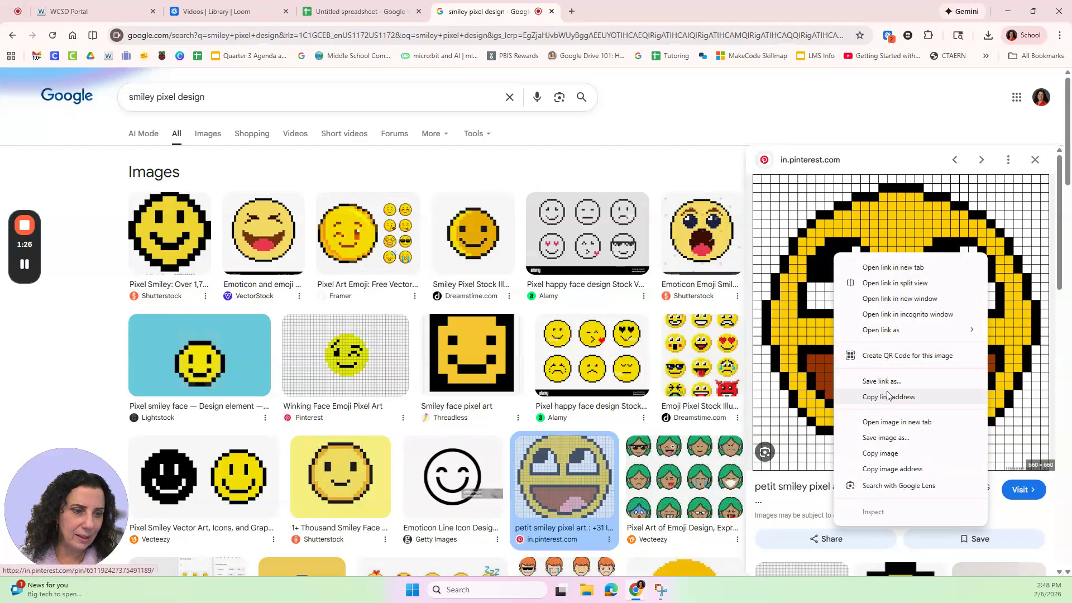
click(889, 438)
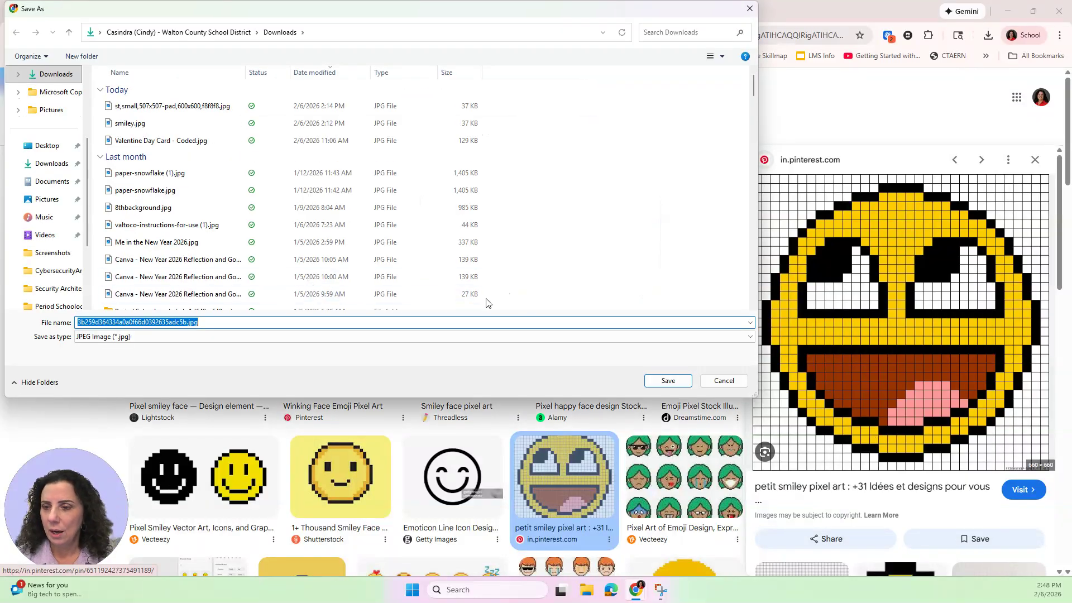
text(smiley)
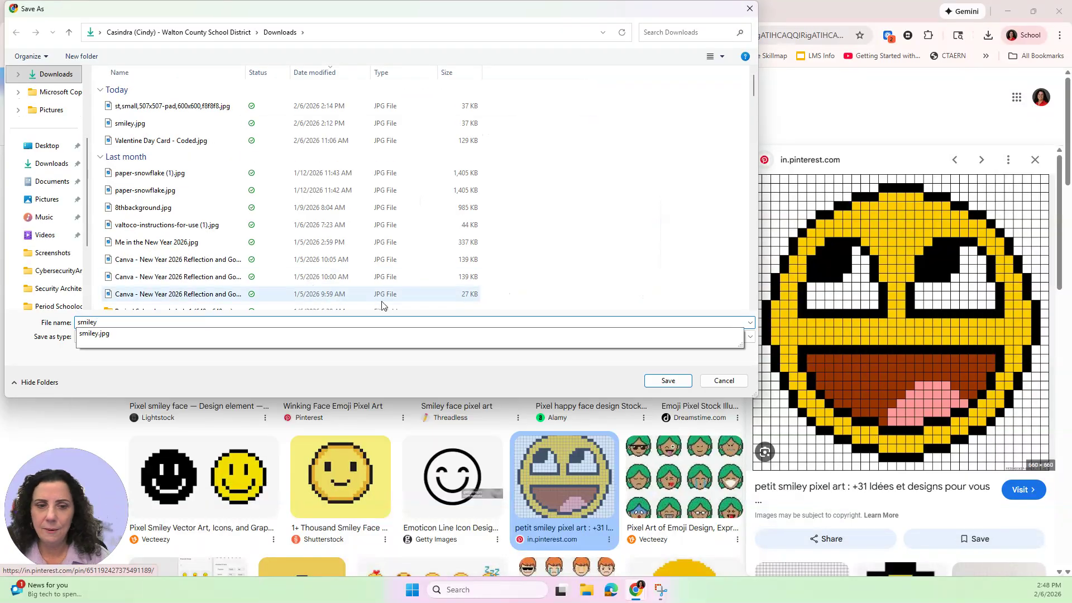
click(683, 381)
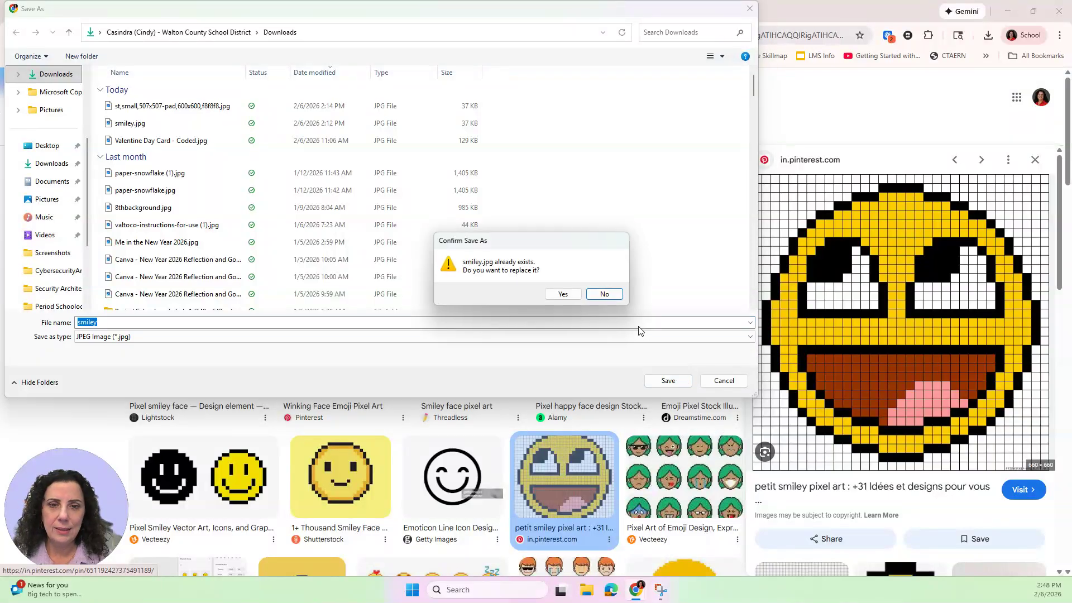
click(610, 297)
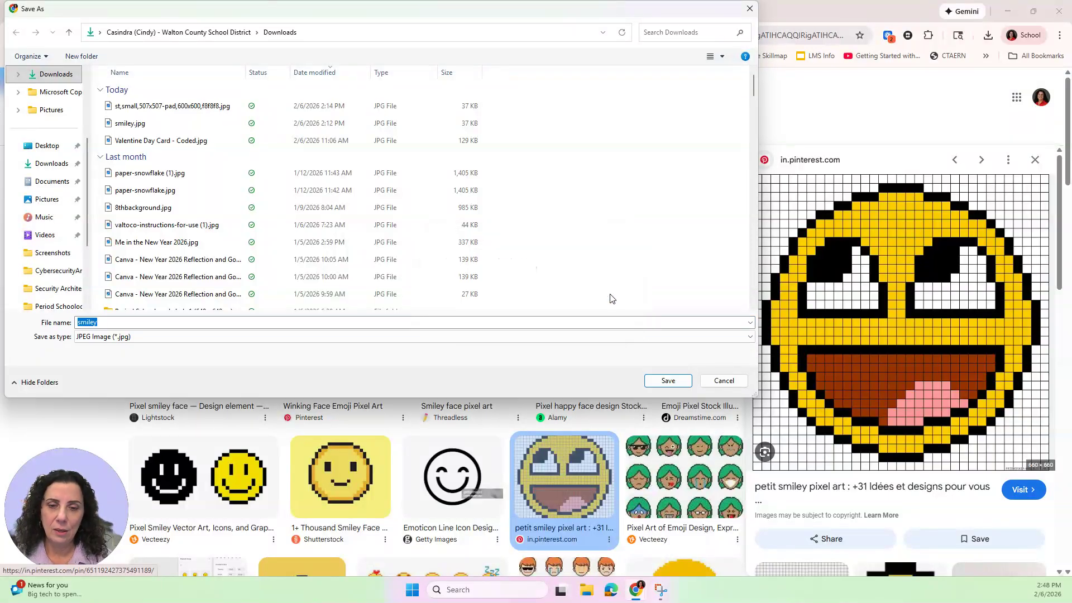
click(725, 382)
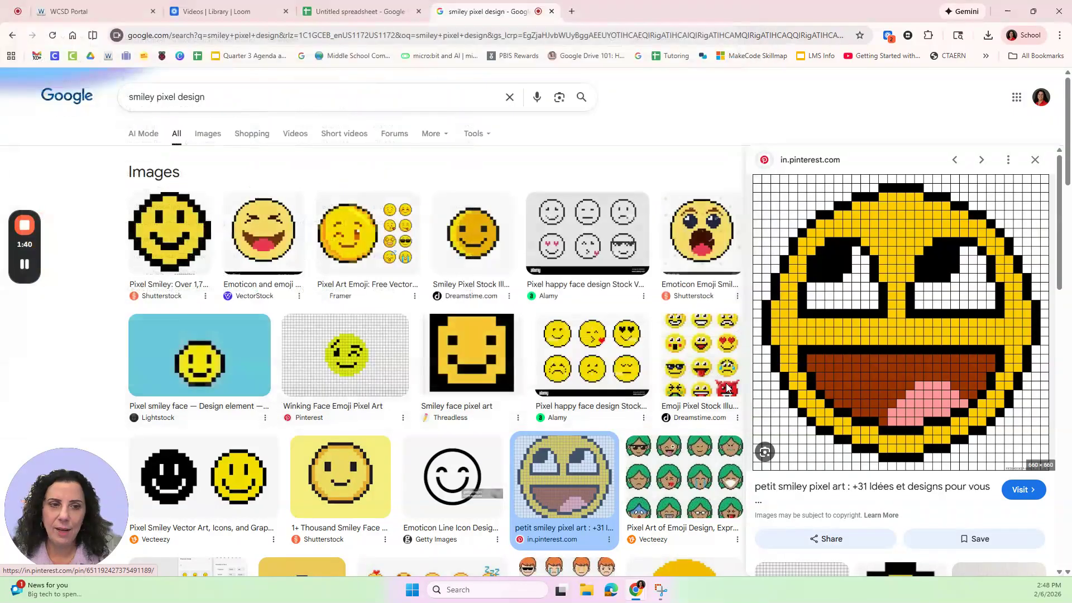
Step: Return to the untitled spreadsheet and enter 1 in cell A1 and 2 in cell A2
click(216, 11)
click(368, 12)
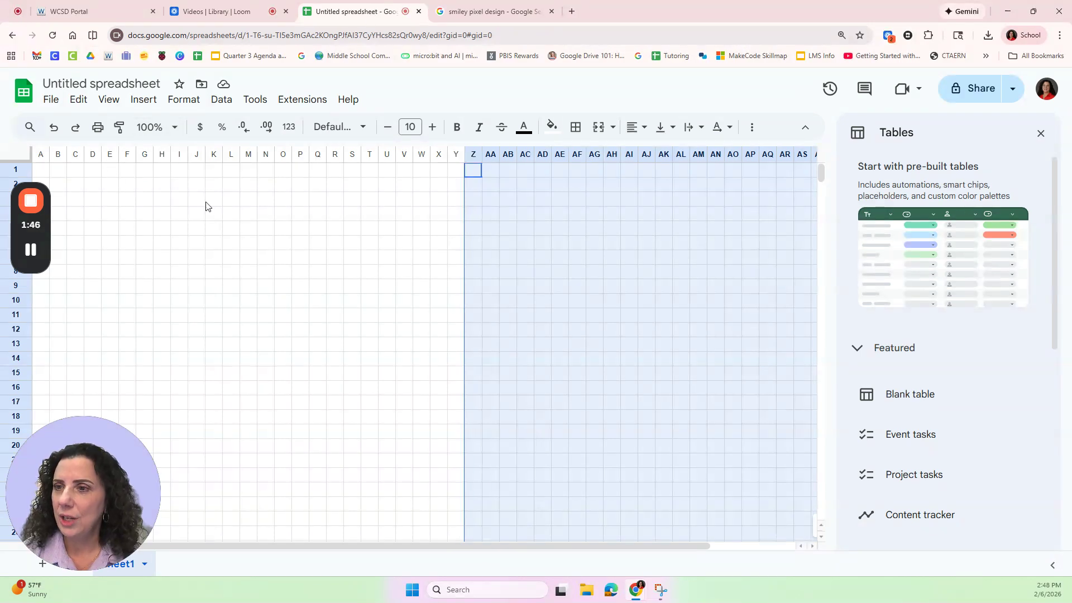
click(43, 175)
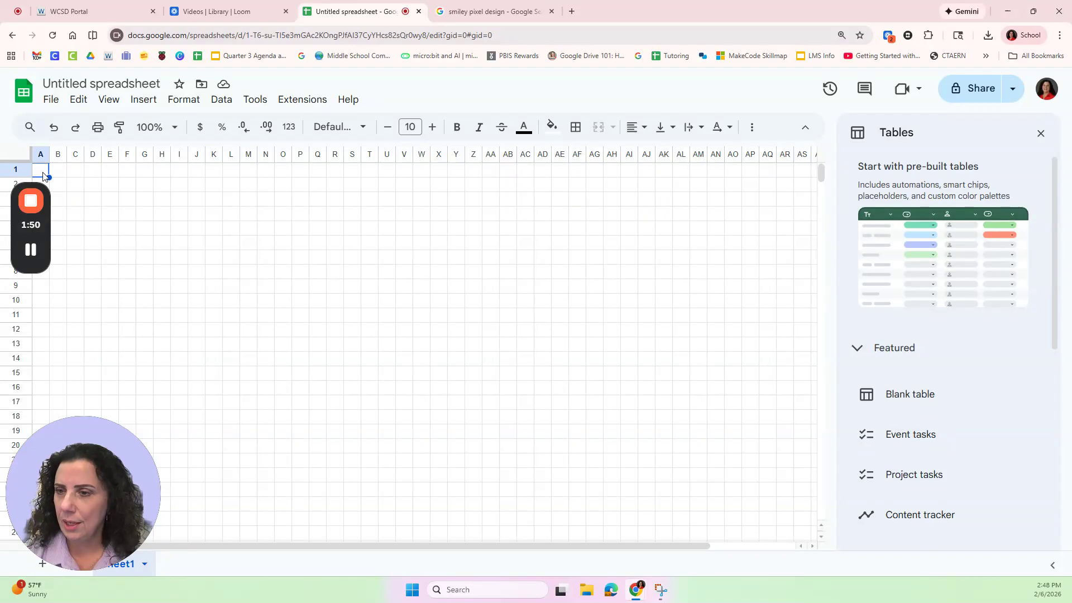
text(1)
key(Return)
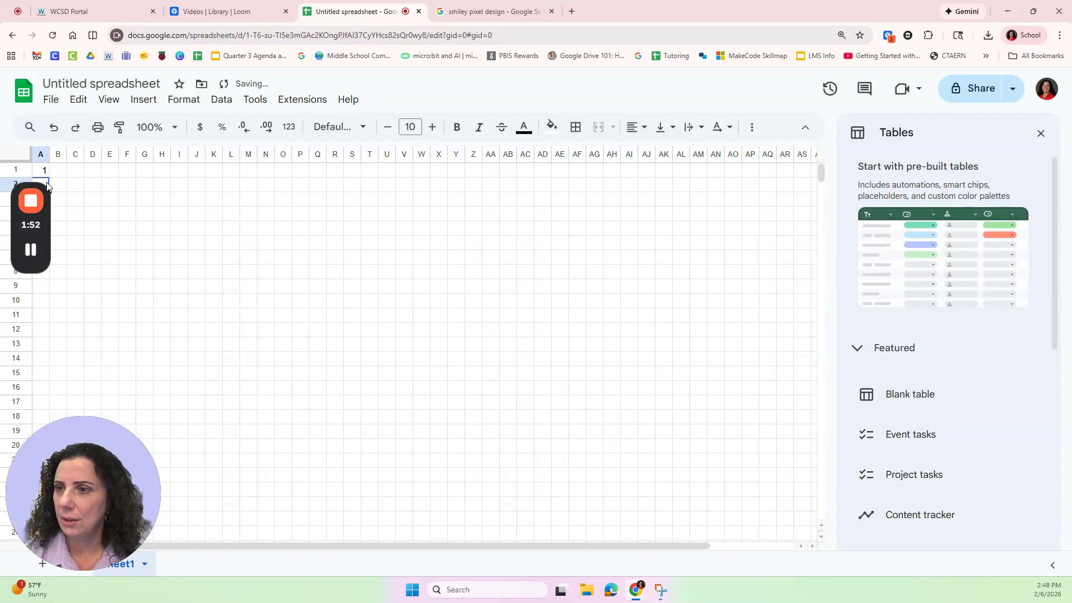
text(2)
mouse_move(48, 202)
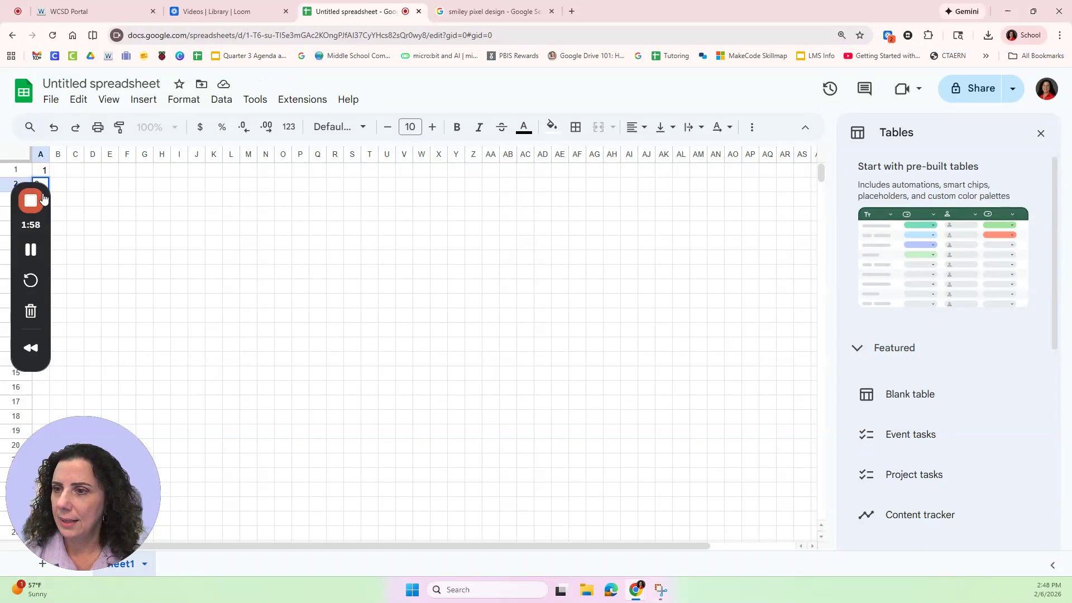
click(103, 214)
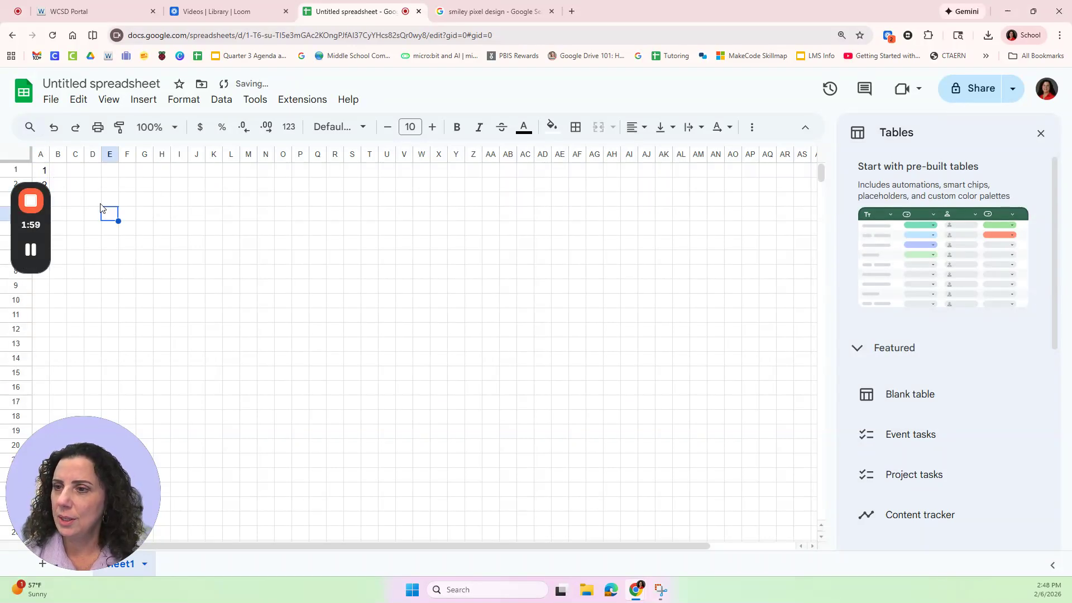
Step: Fill the color key cells in column B: B1 black, B2 yellow and B3 red
click(60, 172)
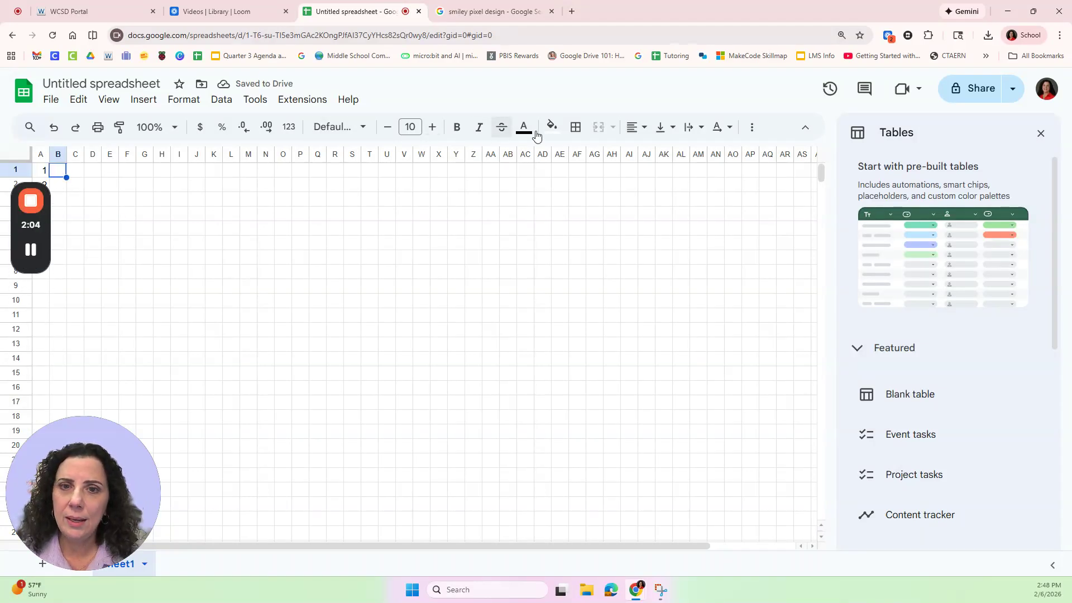
click(554, 128)
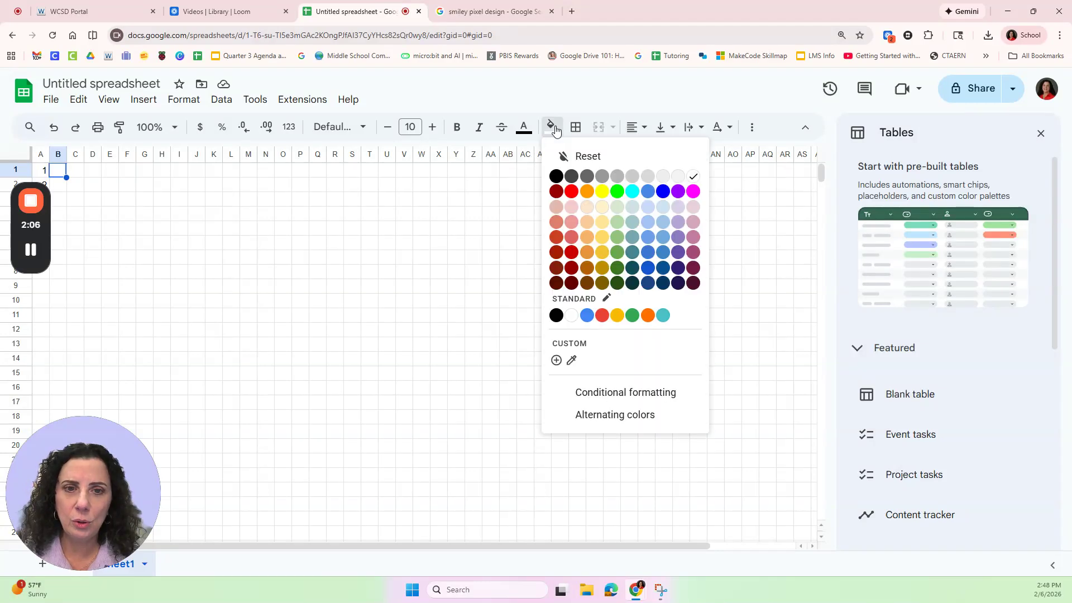
click(557, 177)
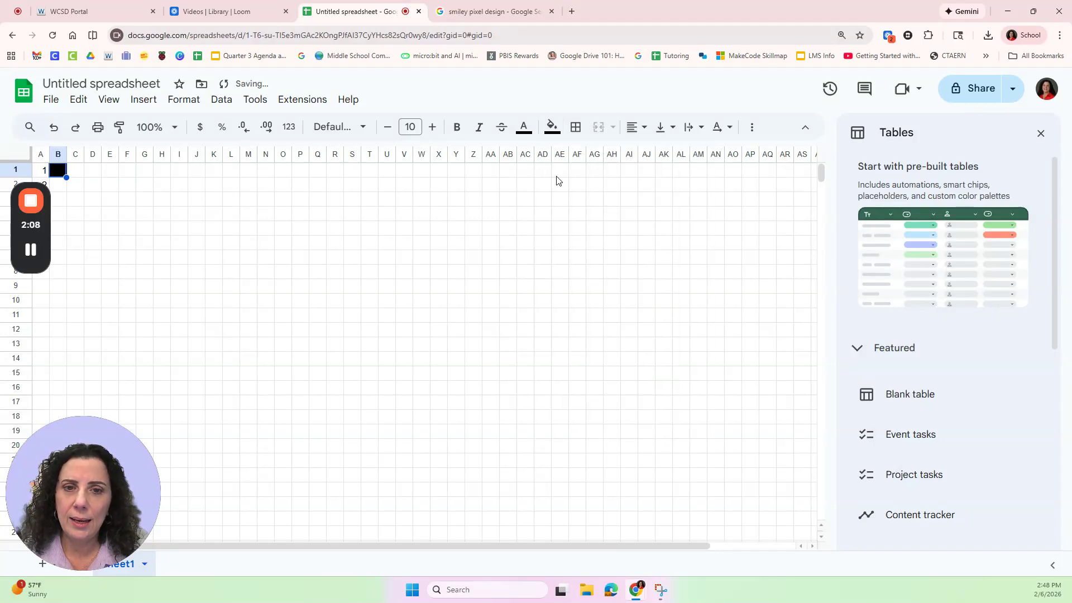
click(60, 186)
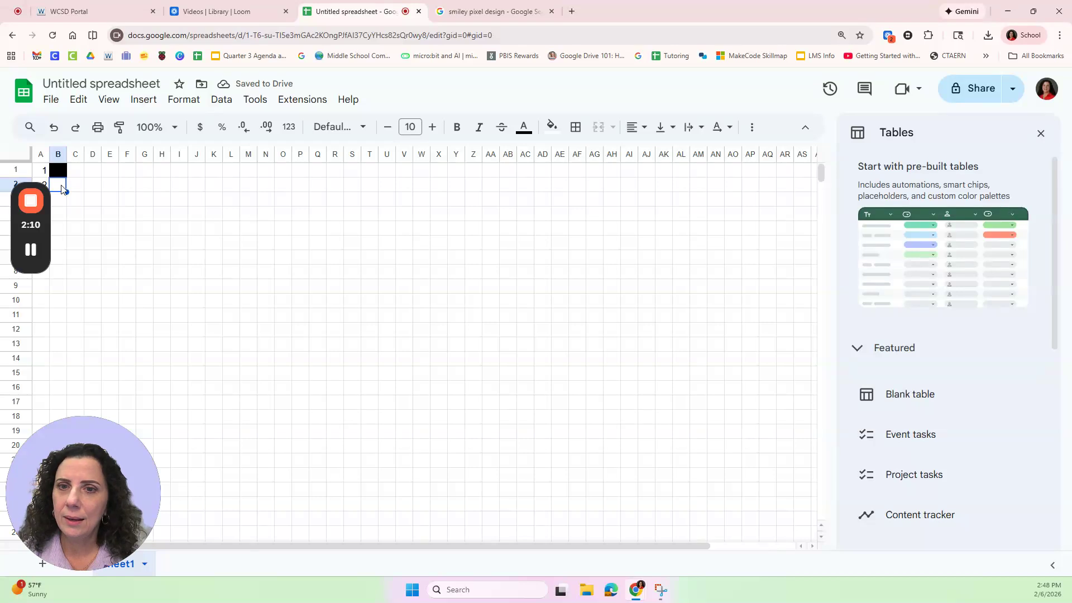
click(551, 129)
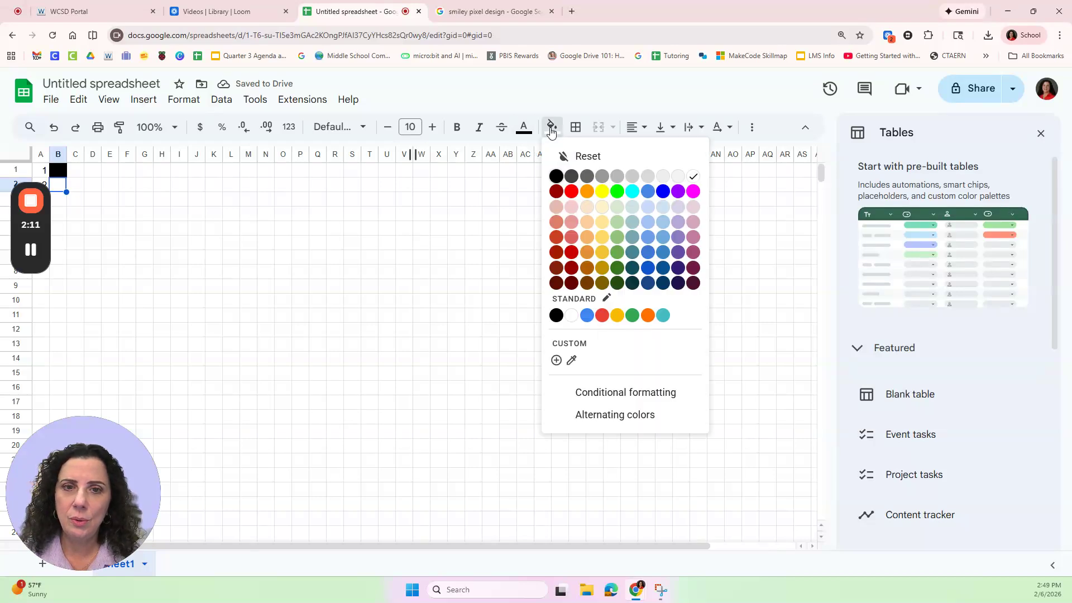
click(603, 195)
click(58, 201)
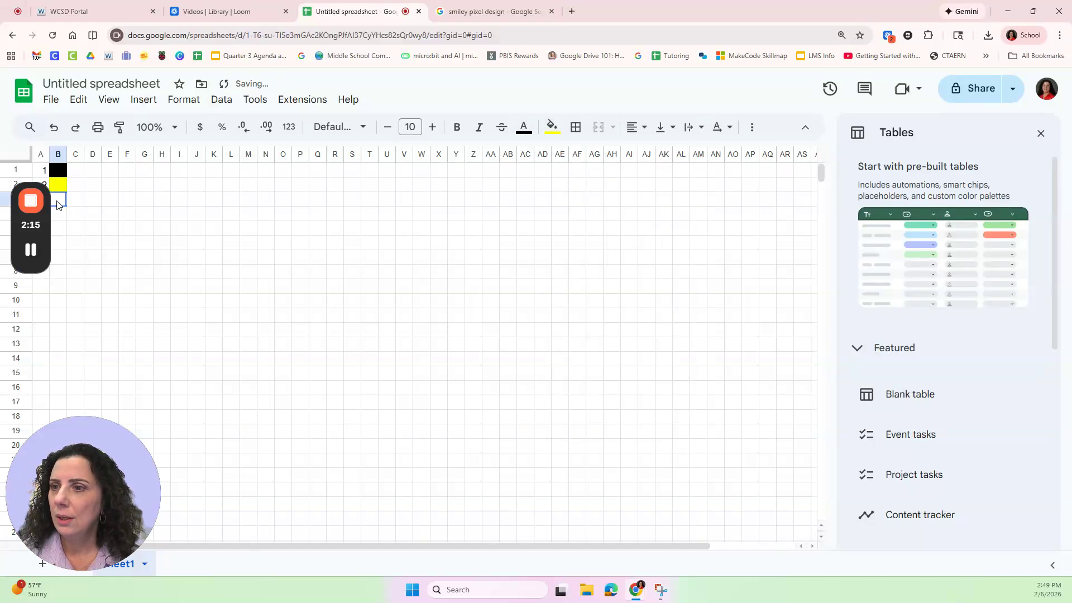
click(551, 127)
click(573, 193)
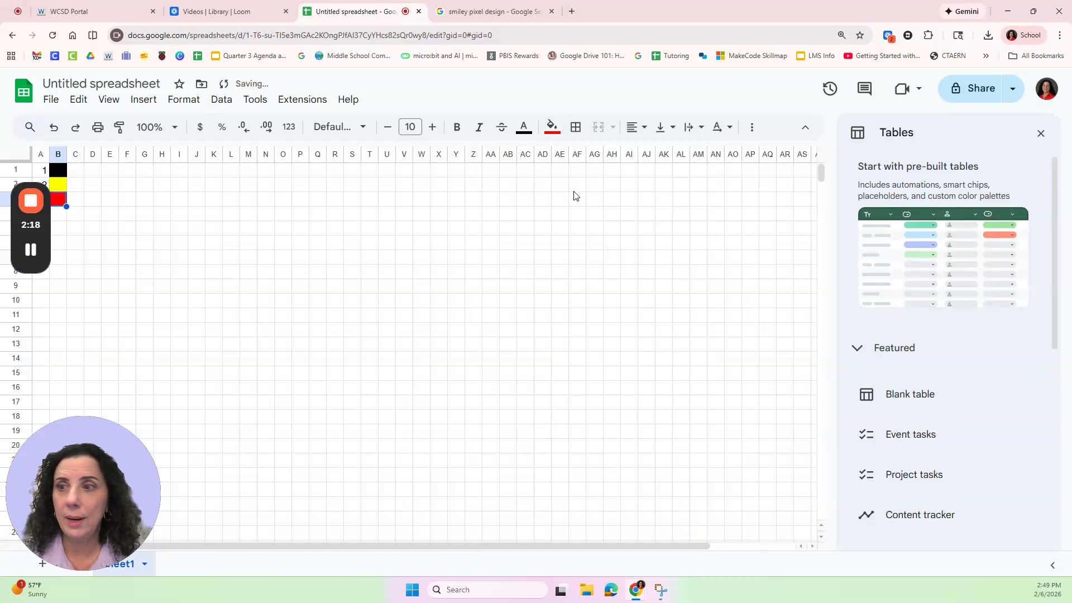
Step: Select columns C through AU and start a conditional formatting rule for range C1:AU1000
click(55, 175)
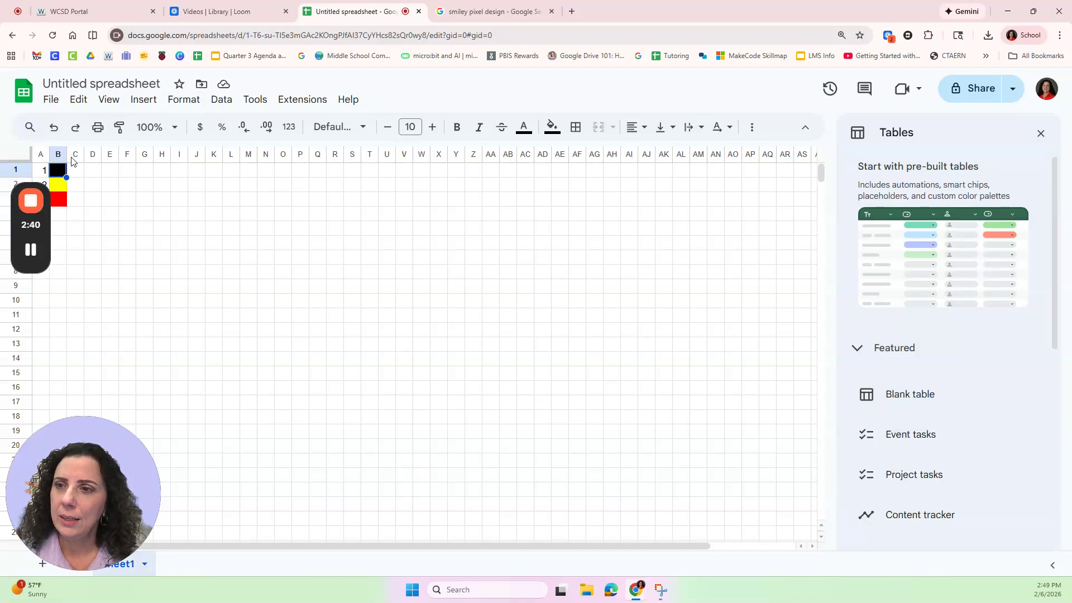
click(73, 155)
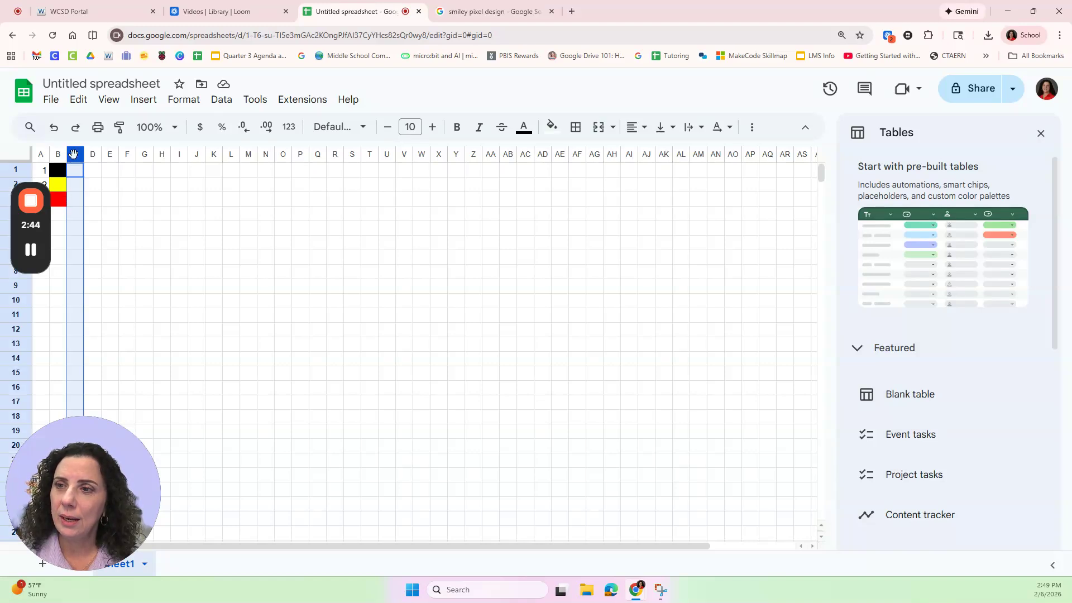
click(145, 200)
drag(77, 155, 838, 228)
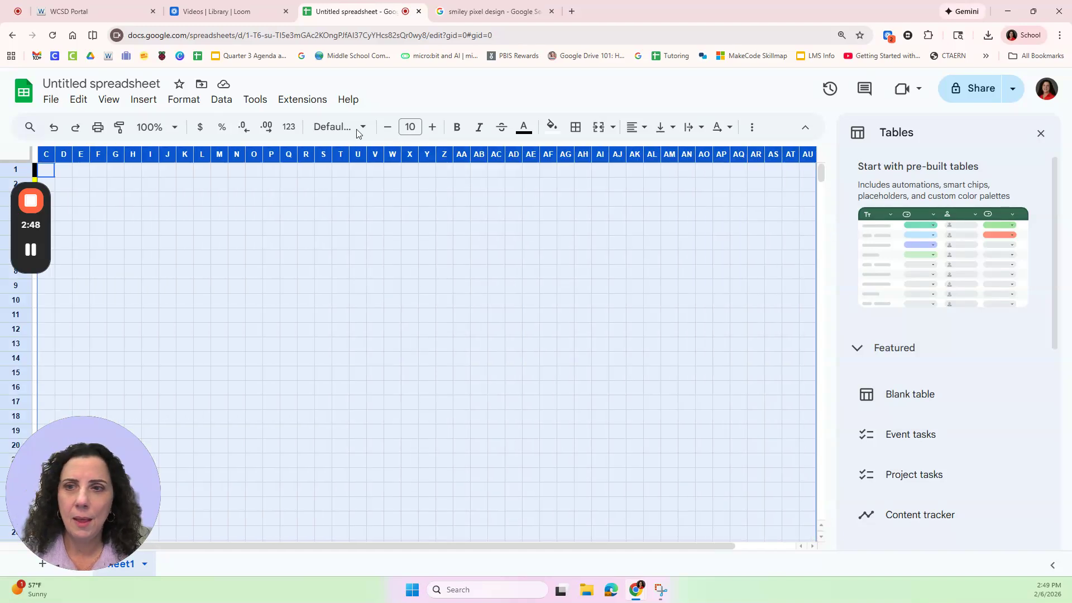
click(194, 104)
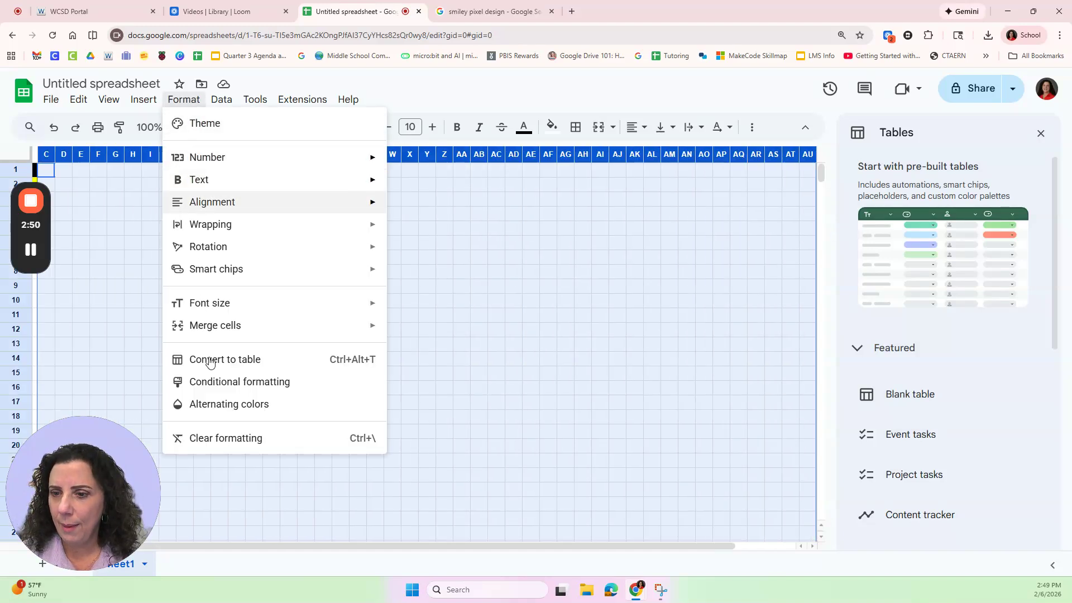
click(231, 382)
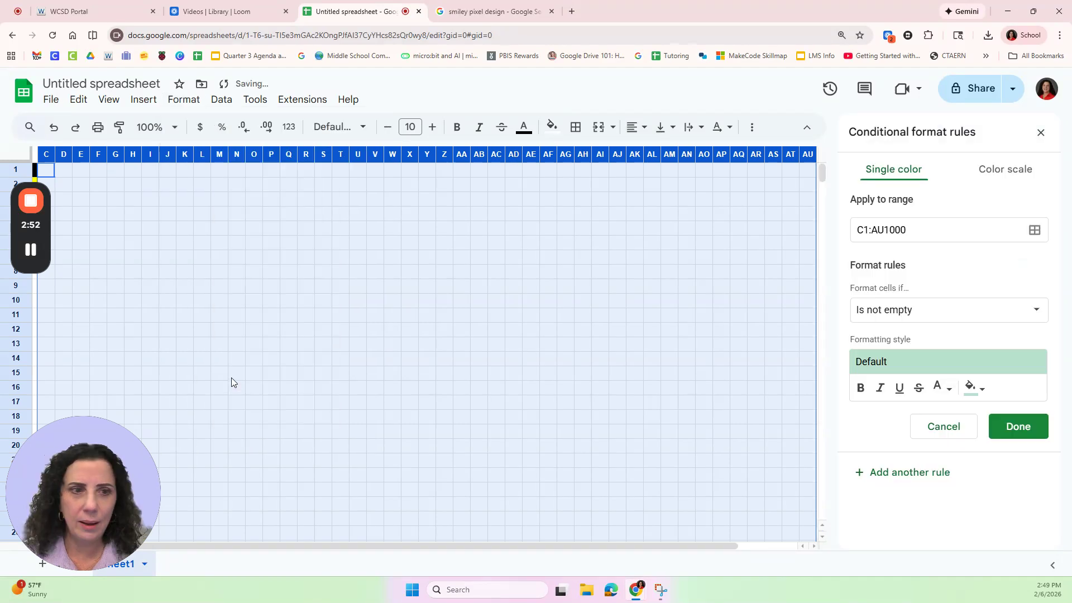
Step: Set the rule's condition to Is equal to with the value 1
click(913, 311)
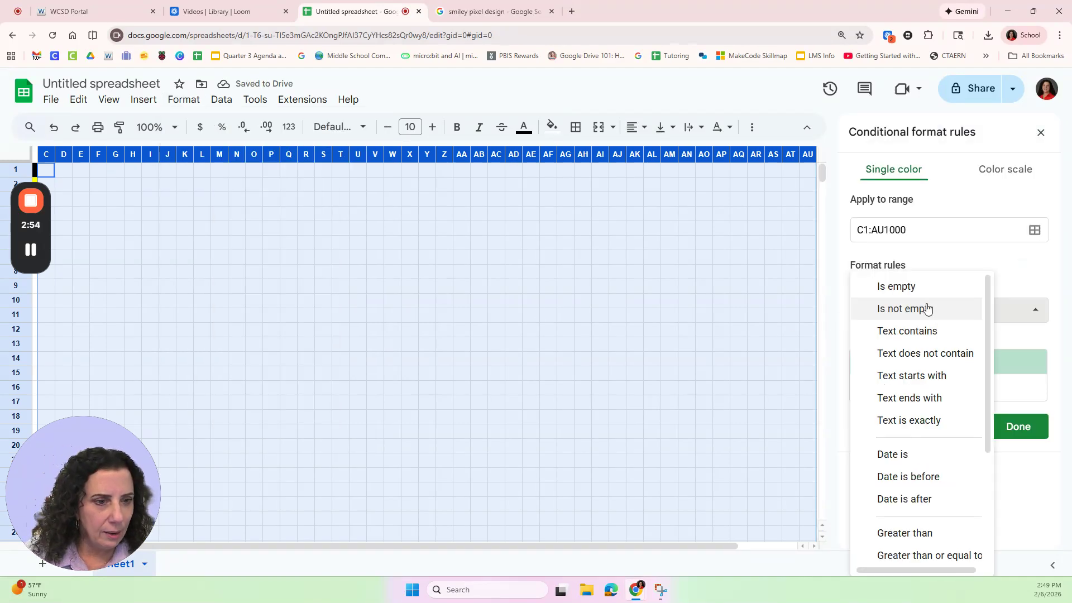
scroll(927, 441, down, 1)
scroll(925, 448, down, 2)
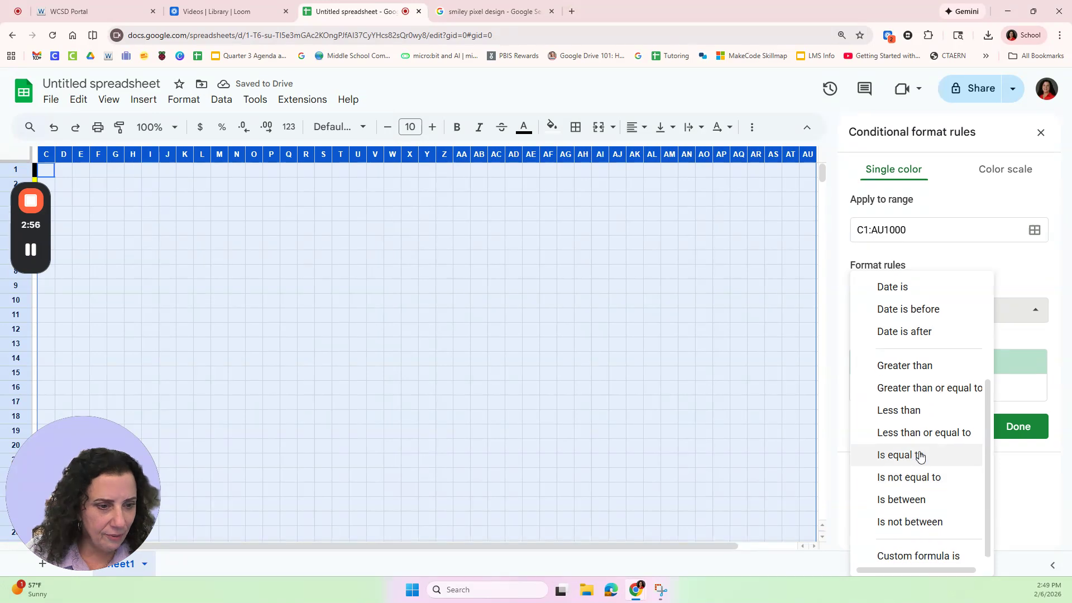
click(919, 455)
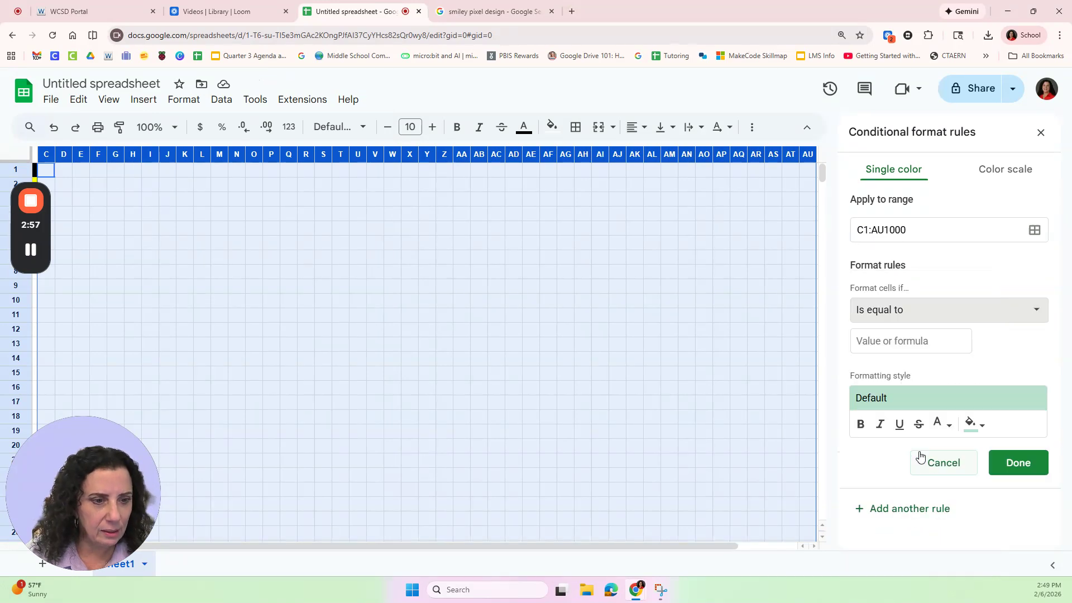
click(904, 342)
text(1)
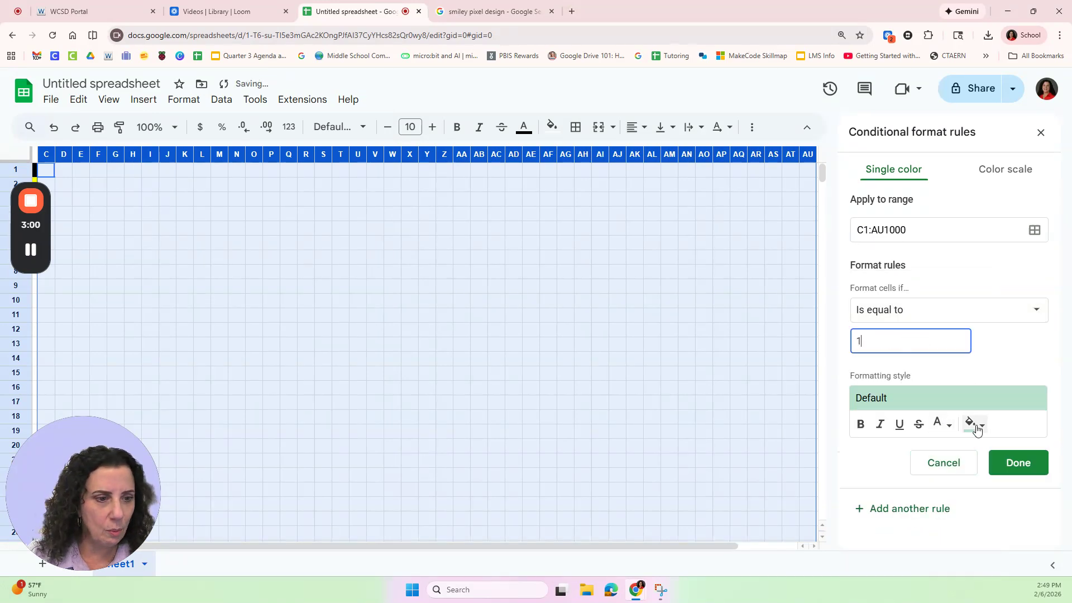
Step: Give the value 1 rule a black fill and black text color, and save it
click(976, 427)
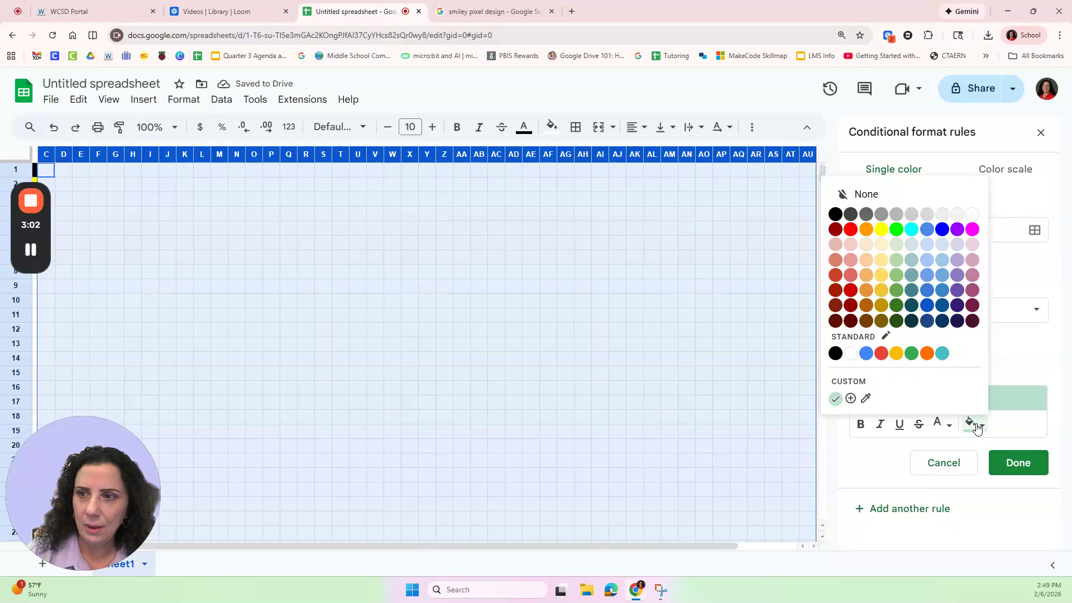
click(836, 215)
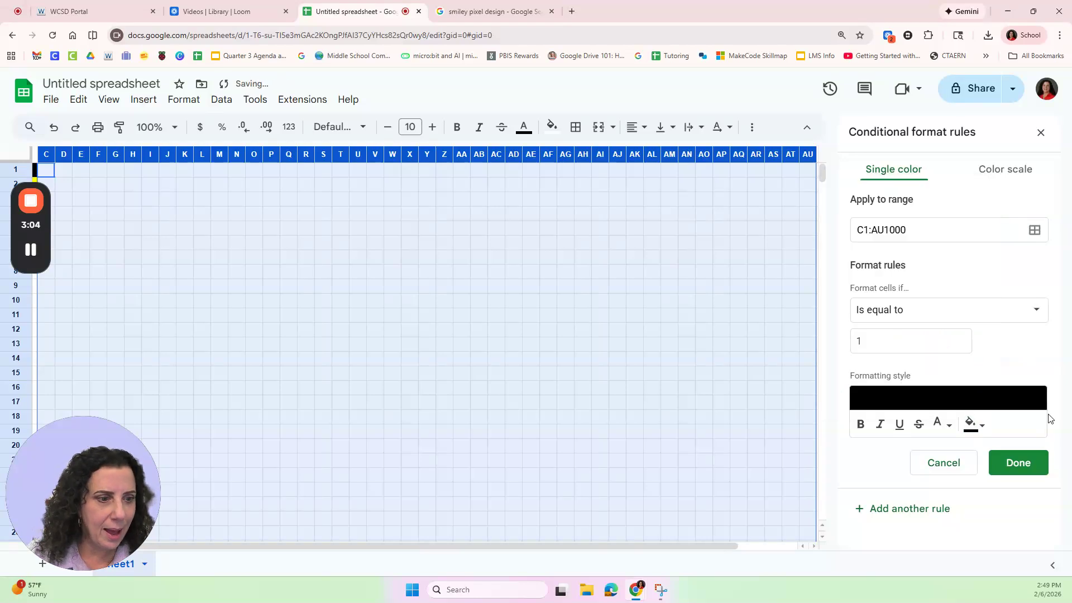
click(942, 426)
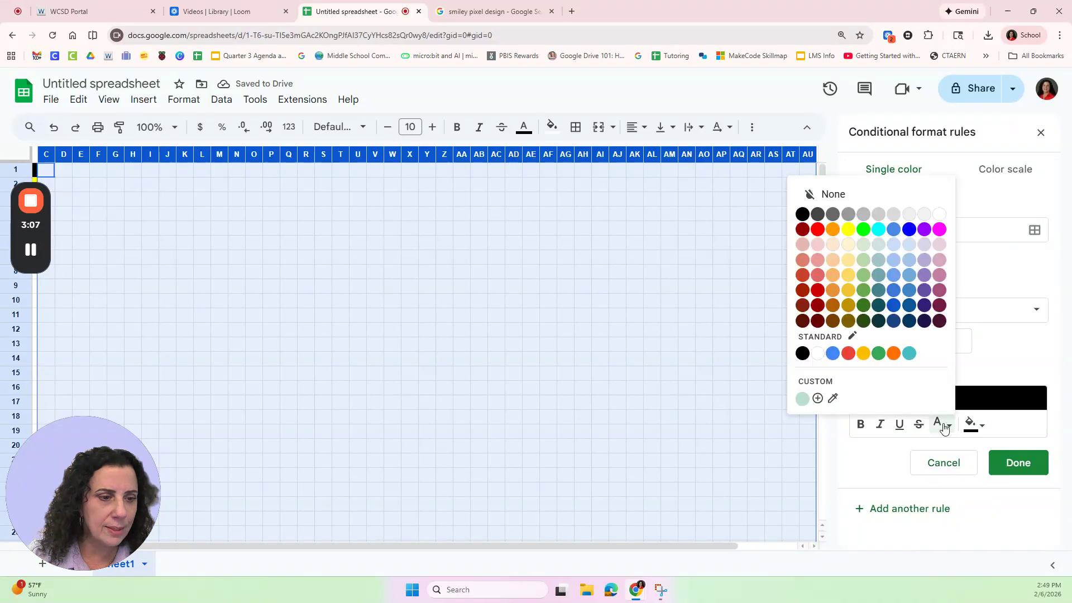
click(802, 215)
click(1029, 468)
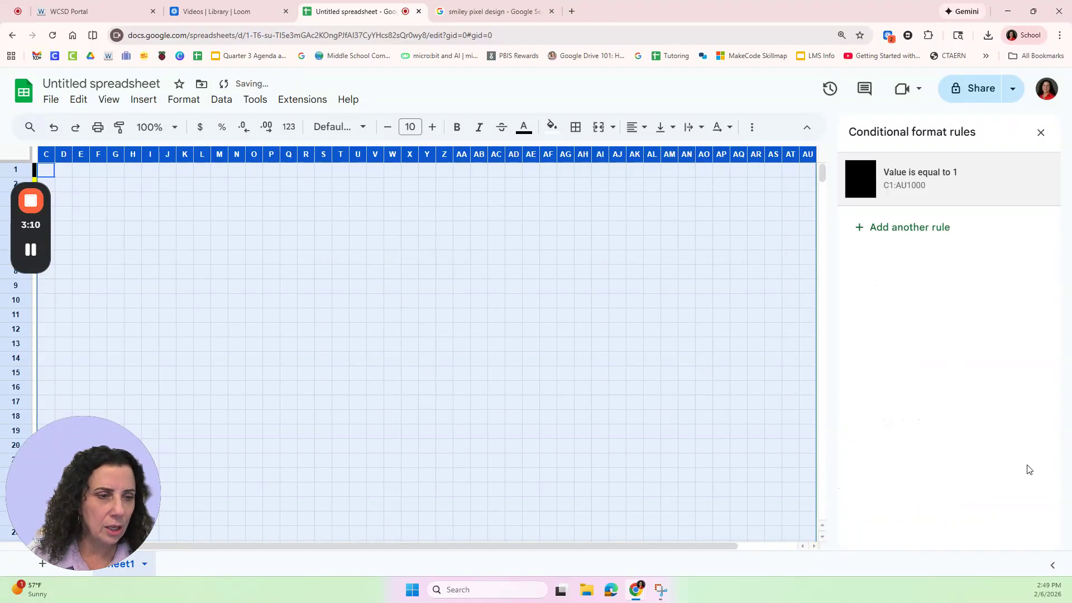
Step: Add another conditional formatting rule for C1:AU1000 with the condition Is equal to 2
click(924, 230)
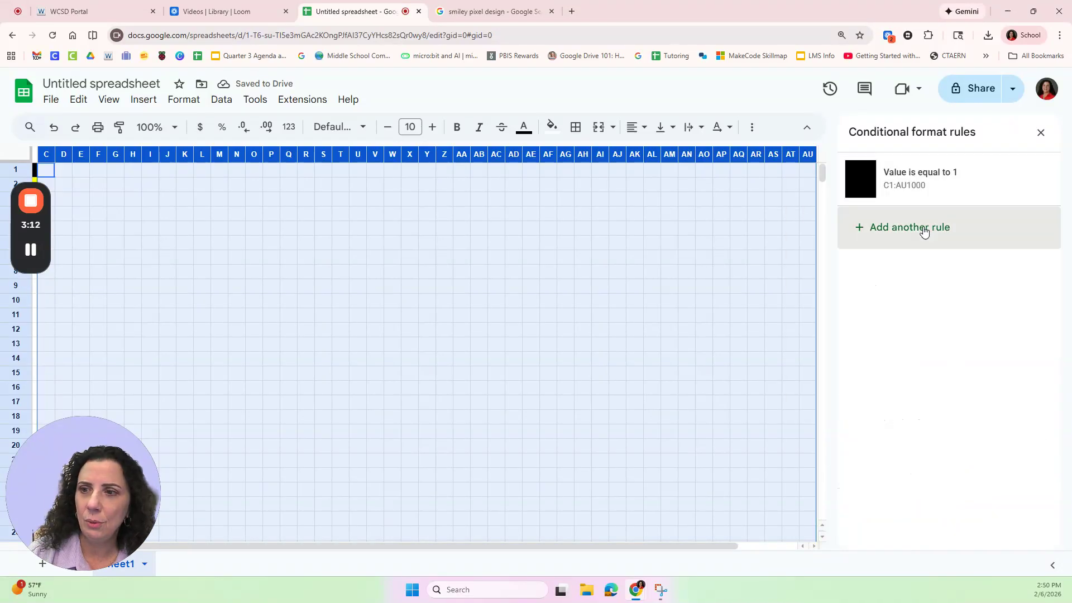
click(917, 322)
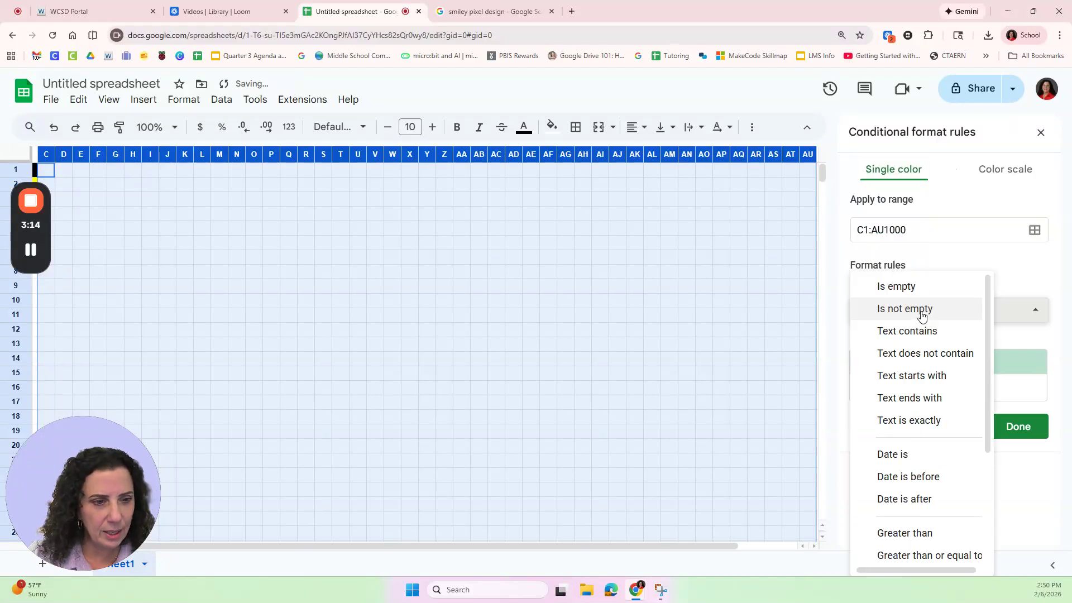
scroll(921, 340, down, 3)
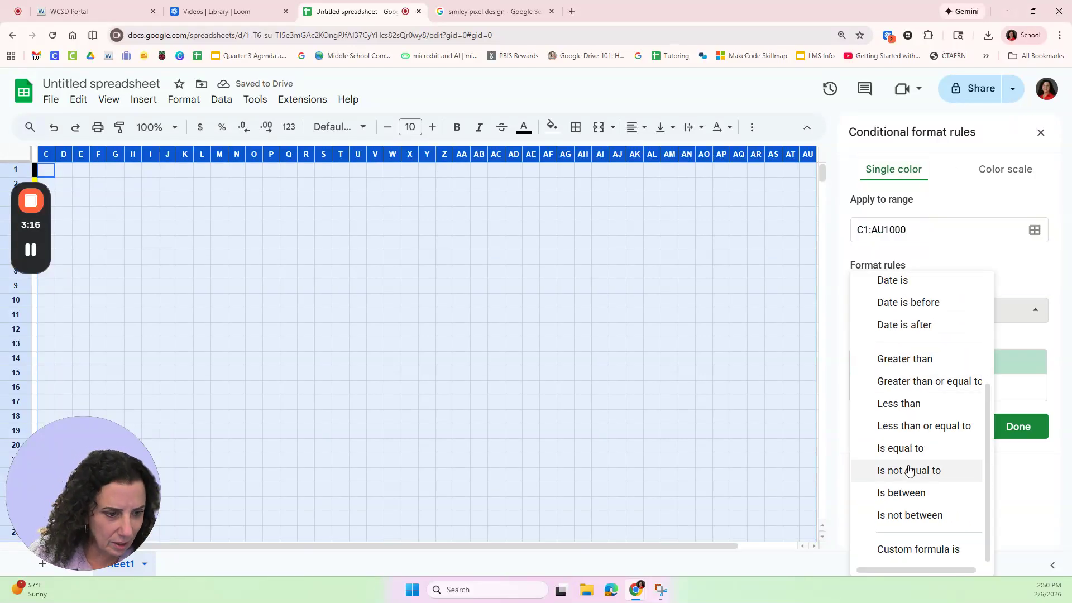
click(906, 448)
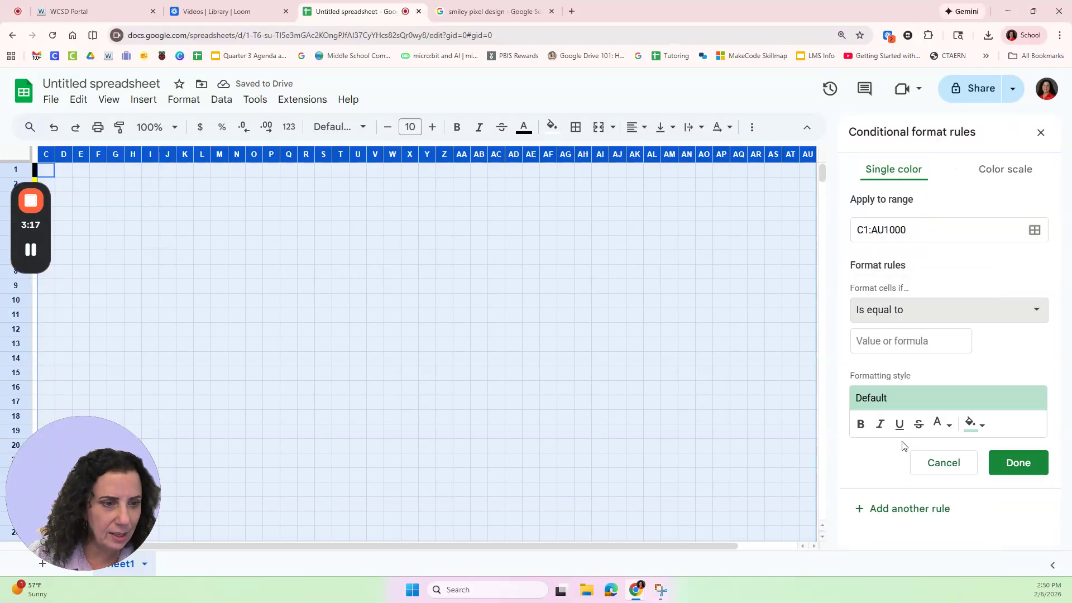
click(885, 342)
text(2)
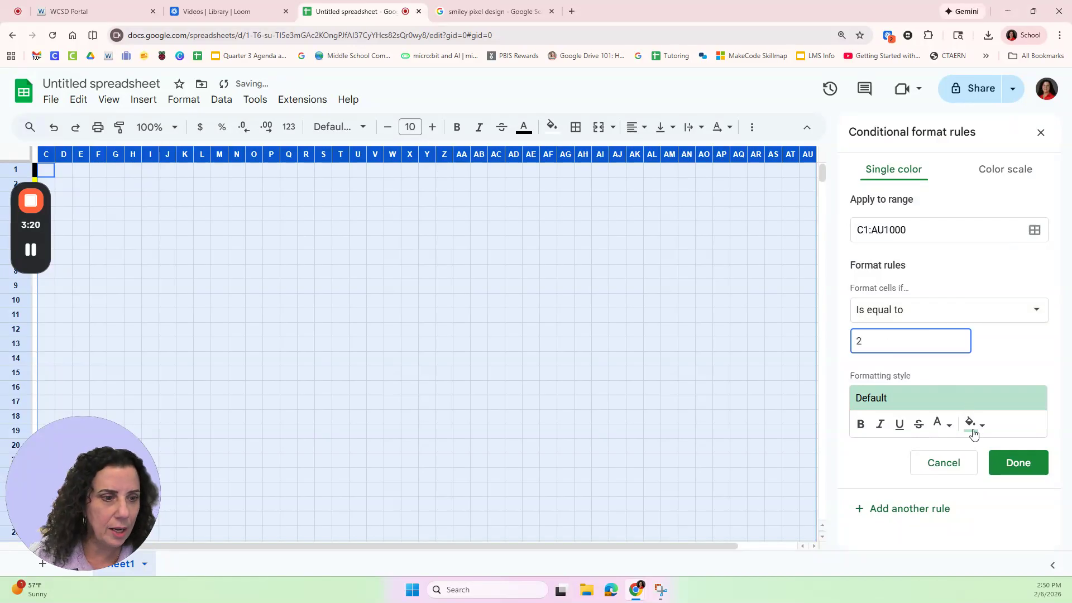
Step: Give the value 2 rule a yellow fill and yellow text color, save it, and deselect the columns
click(971, 424)
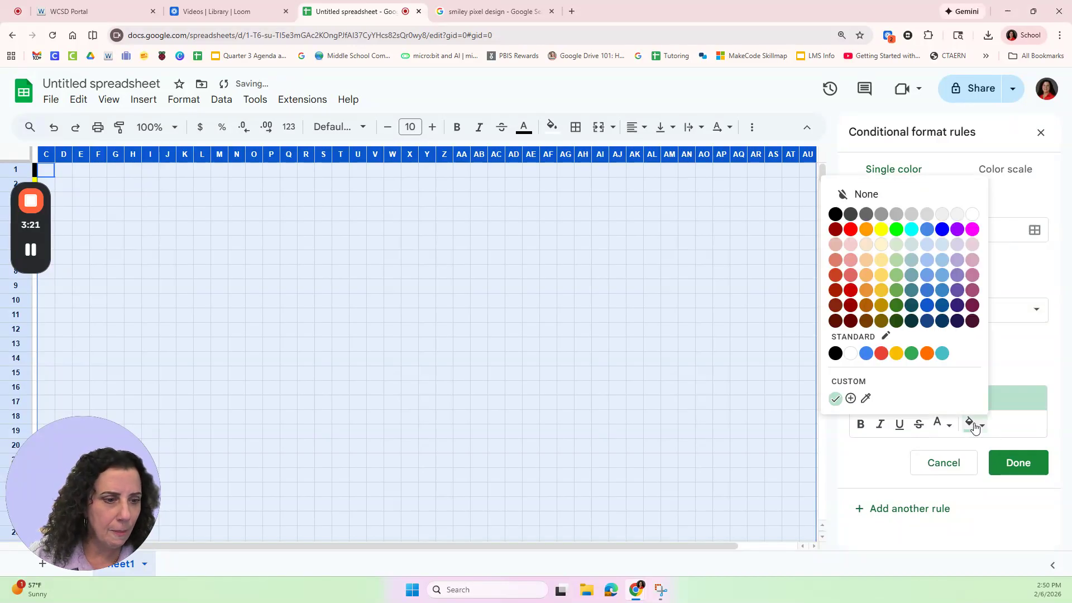
click(881, 229)
click(937, 424)
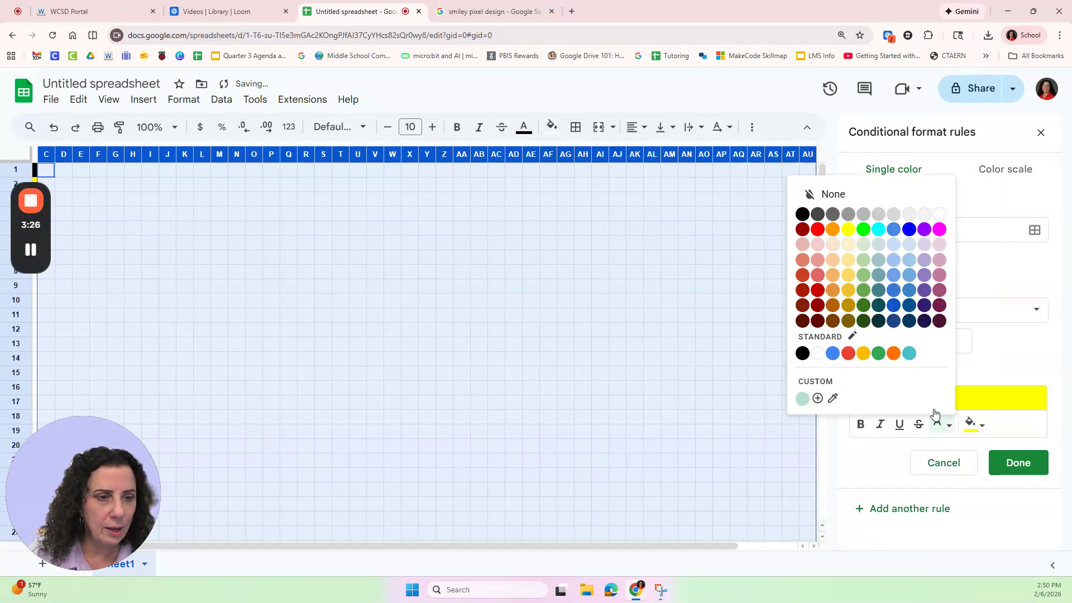
click(848, 229)
click(1016, 463)
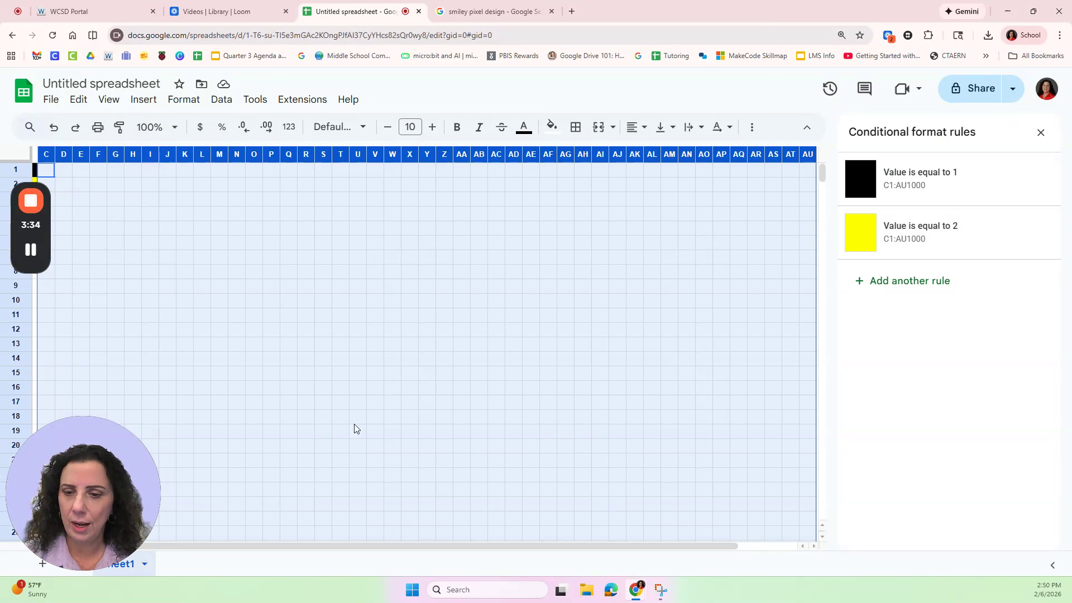
click(358, 403)
scroll(320, 551, left, 2)
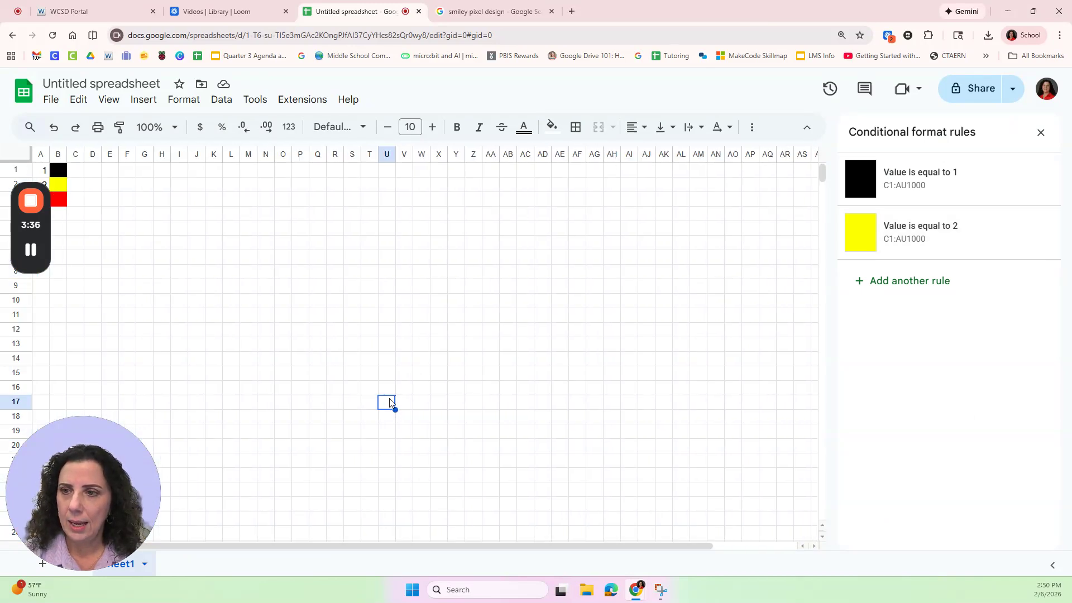
Step: Insert the image smiley.jpg from the Downloads folder over the cells
click(154, 103)
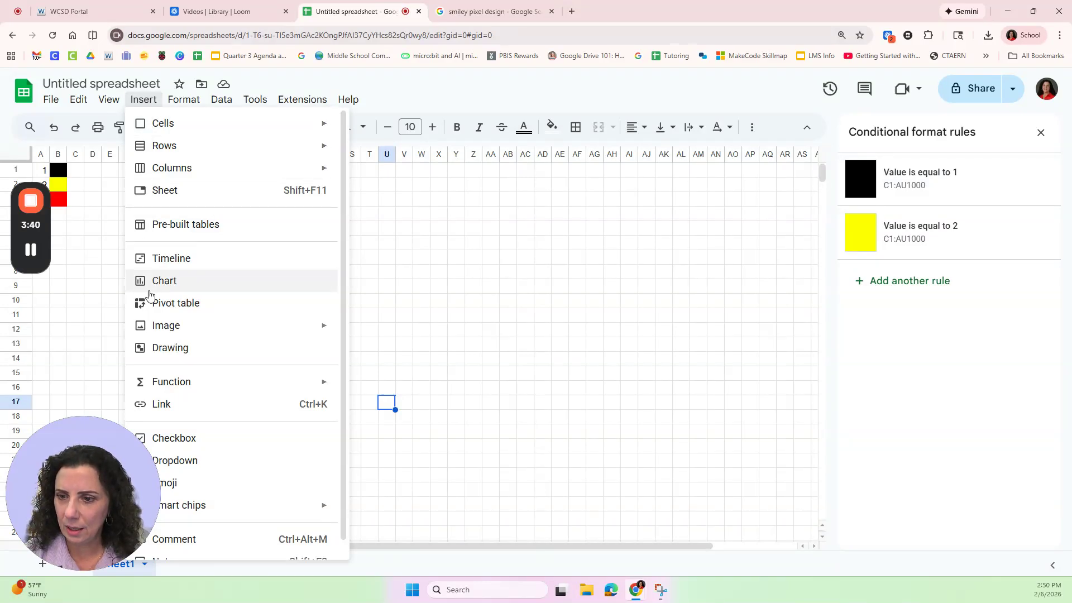
mouse_move(160, 332)
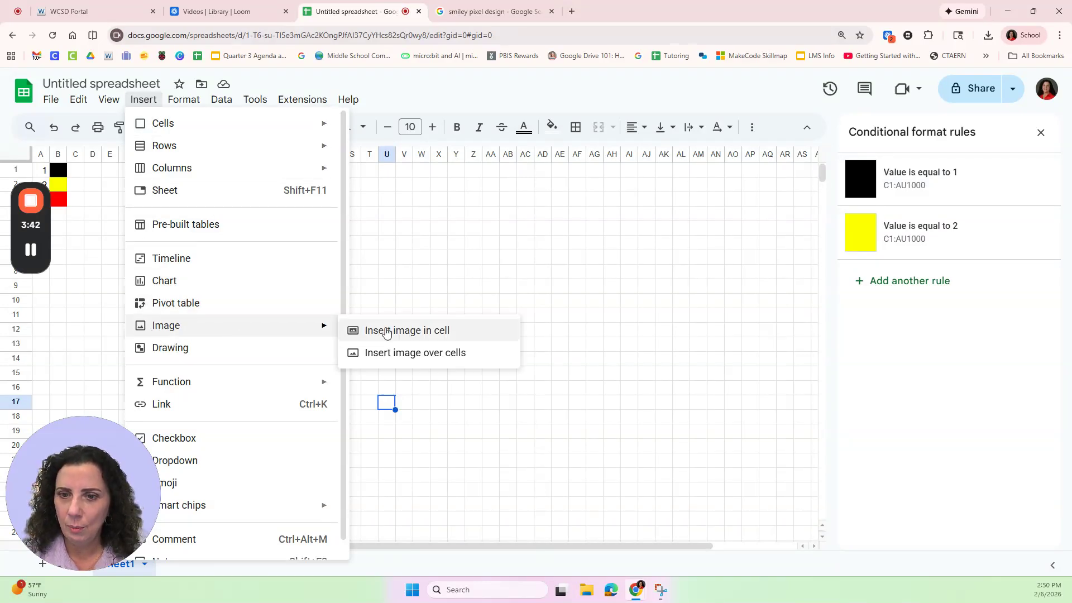
click(390, 356)
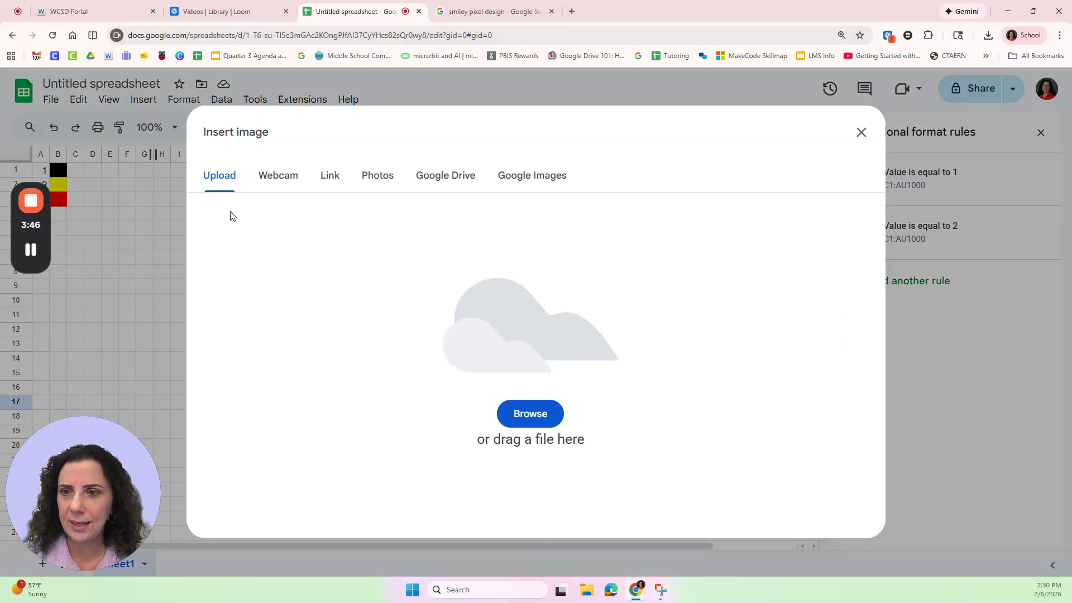
click(544, 416)
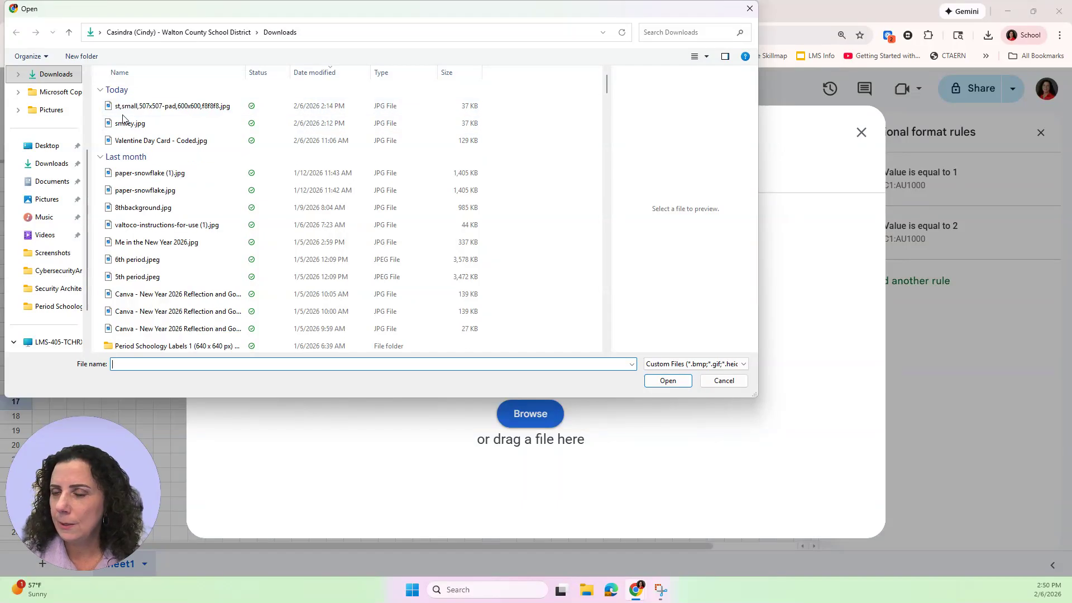
click(131, 124)
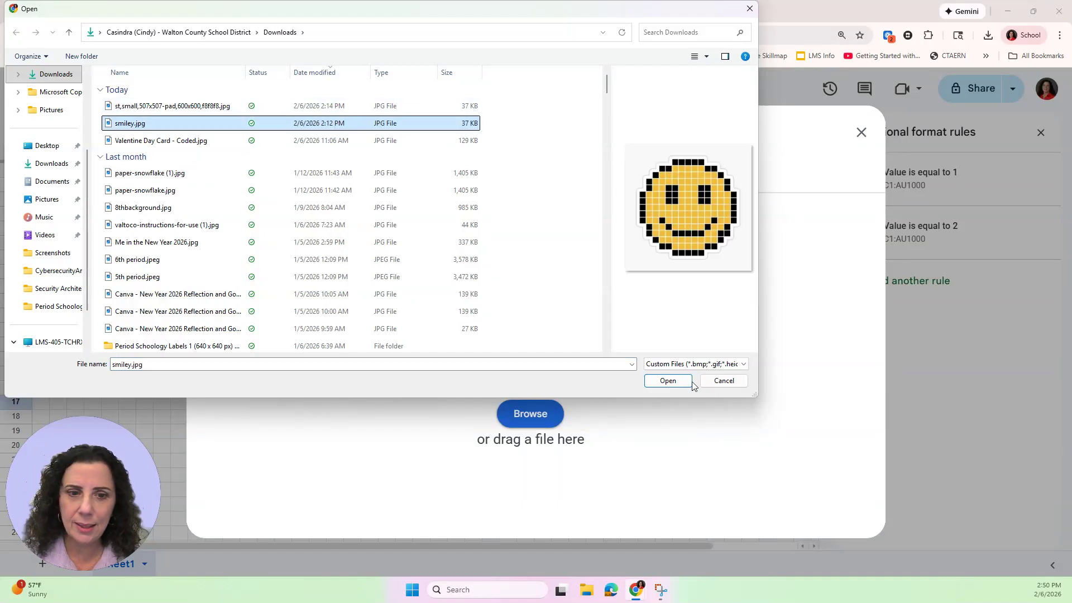
click(667, 380)
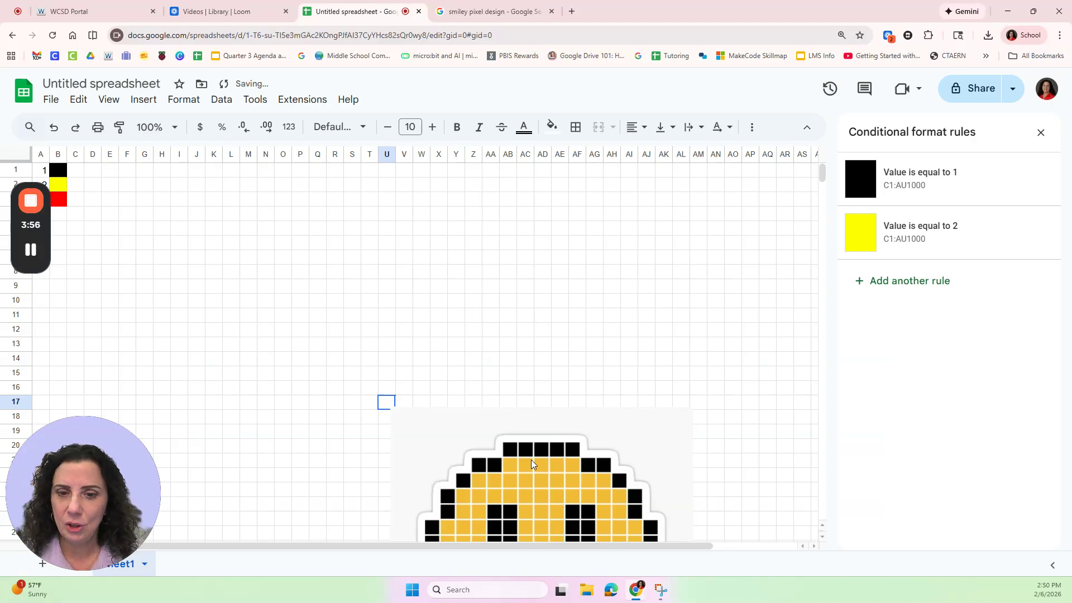
Step: Move the smiley image up to row 1, spanning about columns O to Z
drag(404, 204, 404, 215)
click(422, 439)
drag(389, 408, 385, 206)
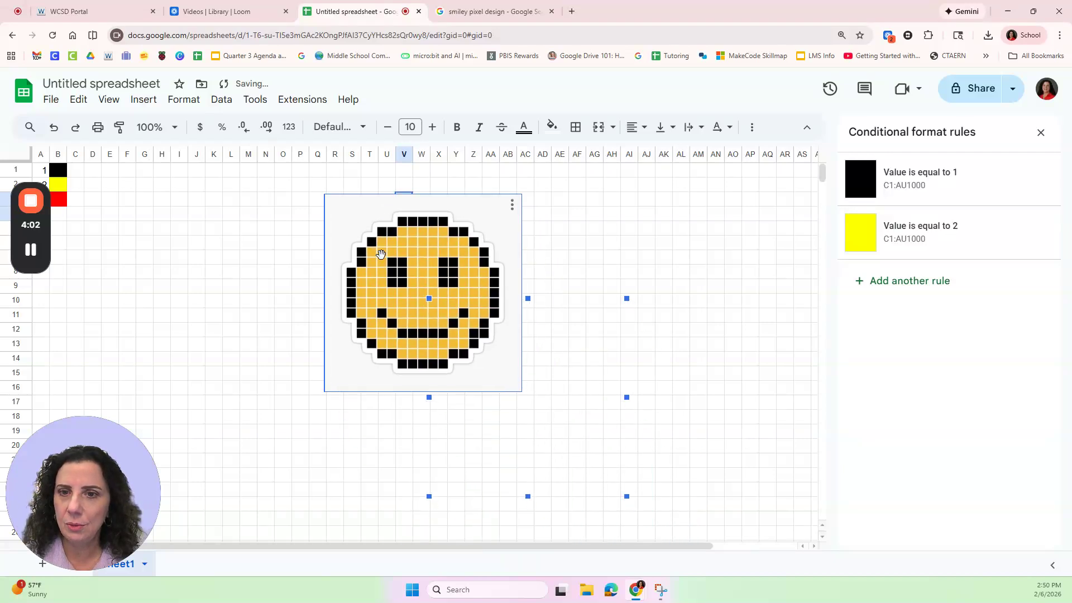
drag(396, 296, 358, 268)
click(687, 444)
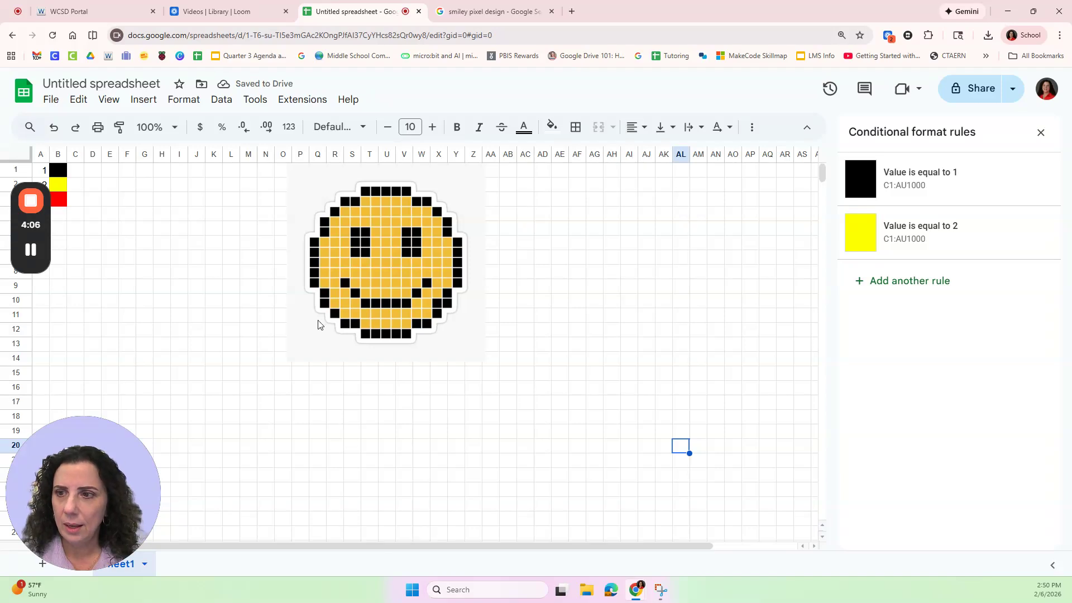
Step: Shift the smiley image slightly down to row 2 and shrink it to about three columns wide
drag(385, 257, 494, 315)
click(473, 351)
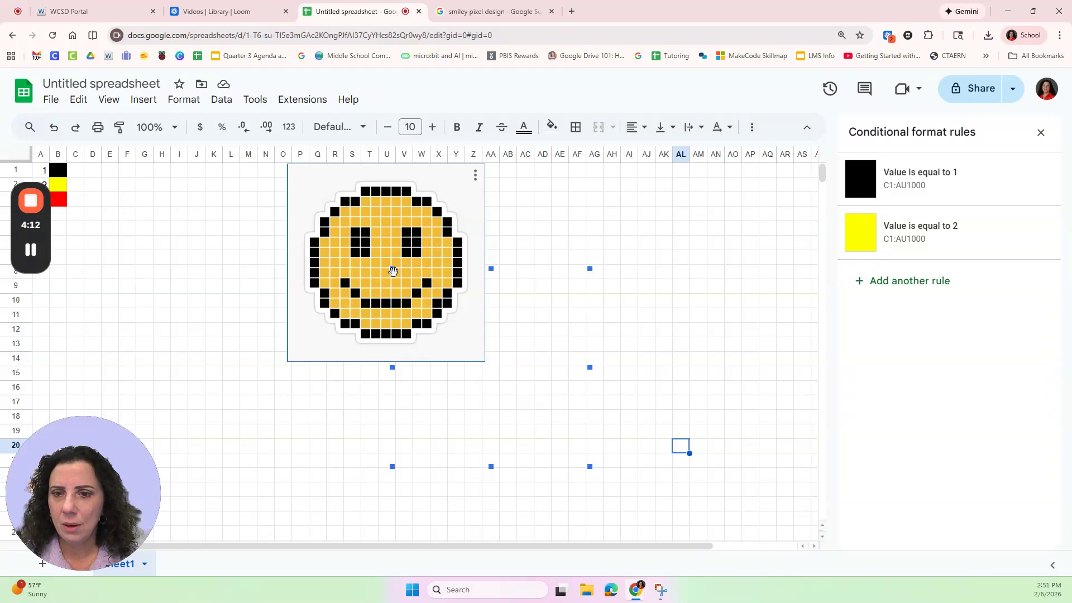
drag(399, 279, 417, 302)
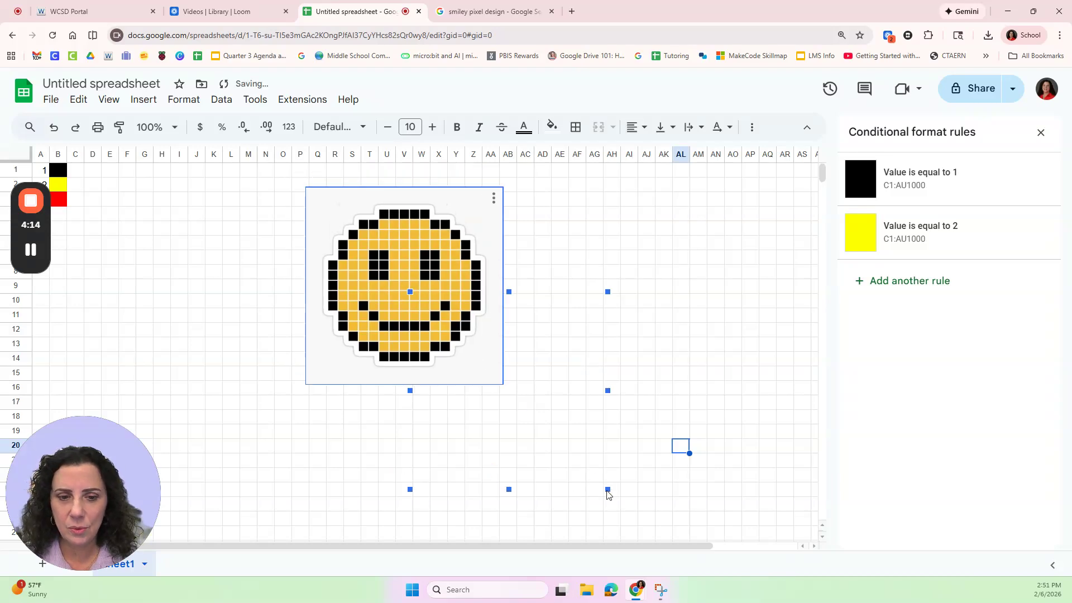
drag(608, 490, 459, 340)
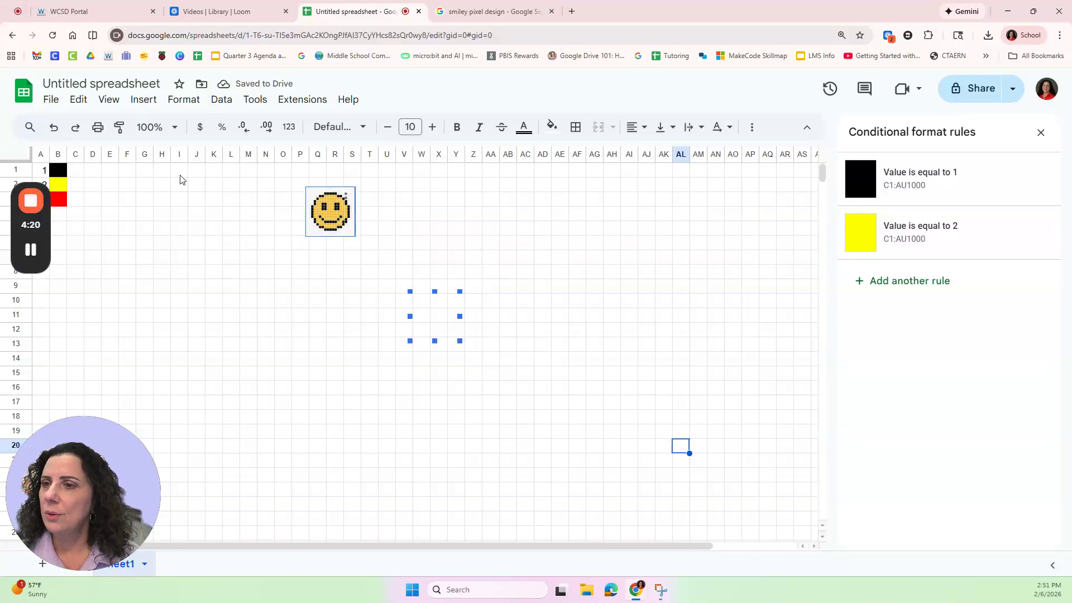
Step: Deselect the smiley image and enter 1 in cells G3, H3 and I3 to form the black upper edge
click(77, 174)
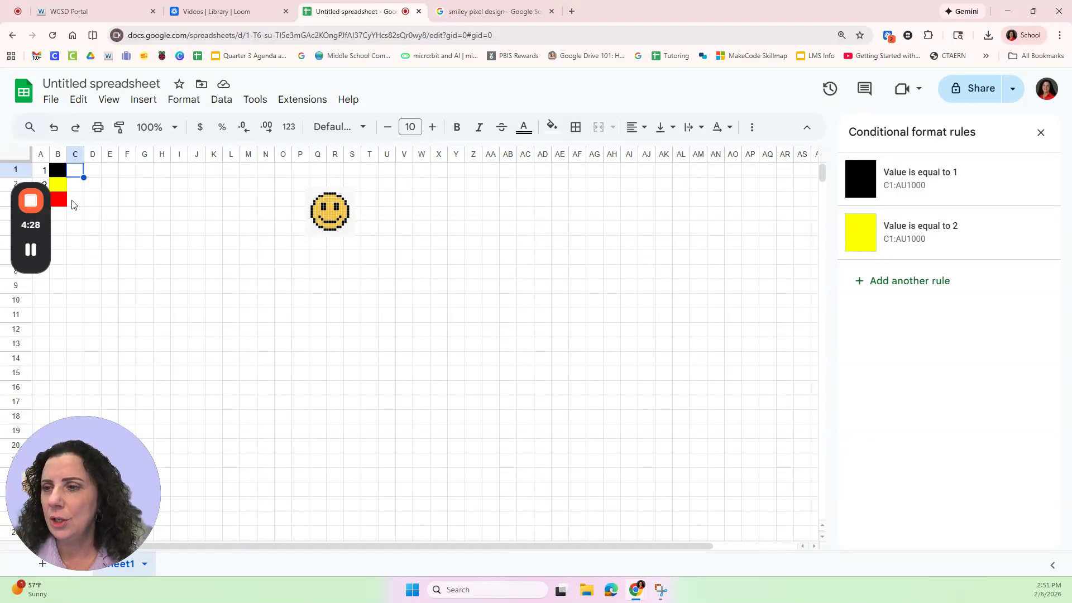
click(141, 202)
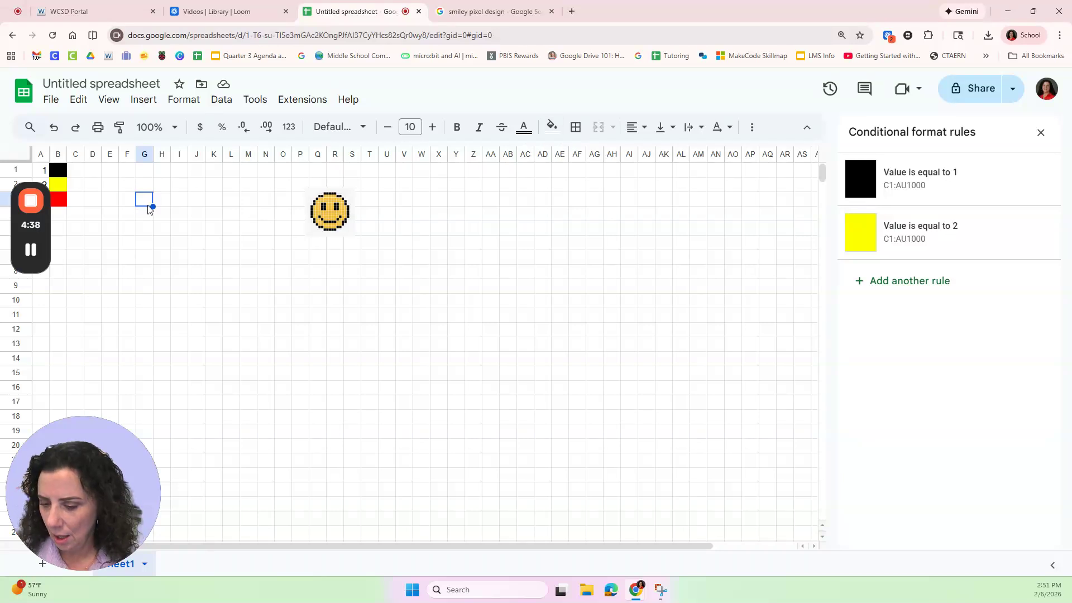
text(1)
key(Tab)
text(1)
key(Tab)
text(1)
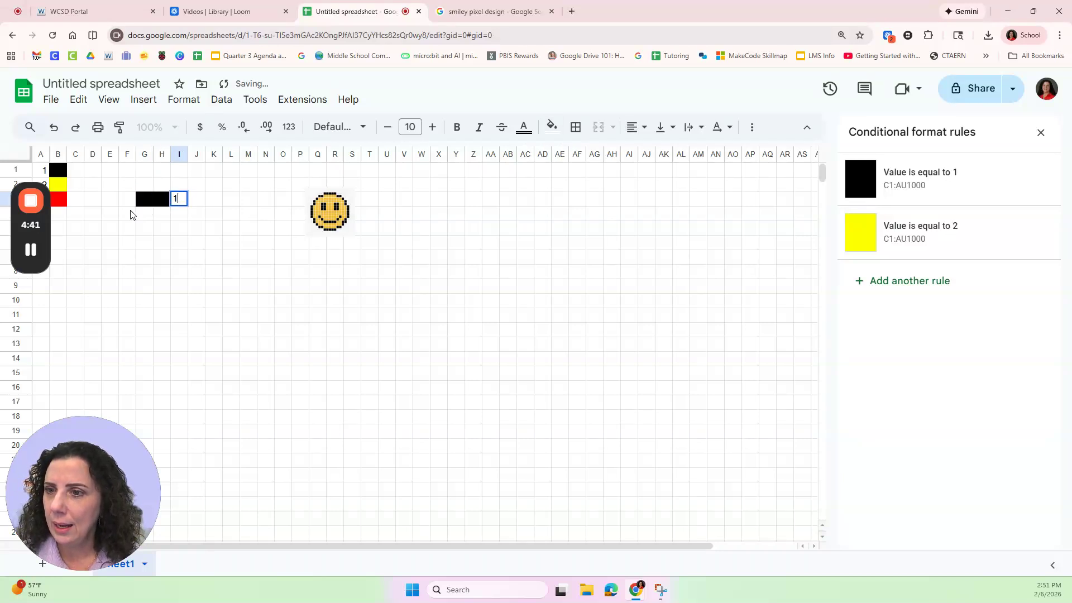
Step: Continue the black outline diagonally and down by entering 1 in cells J4, K5, L6, L7 and L8
click(190, 217)
text(1)
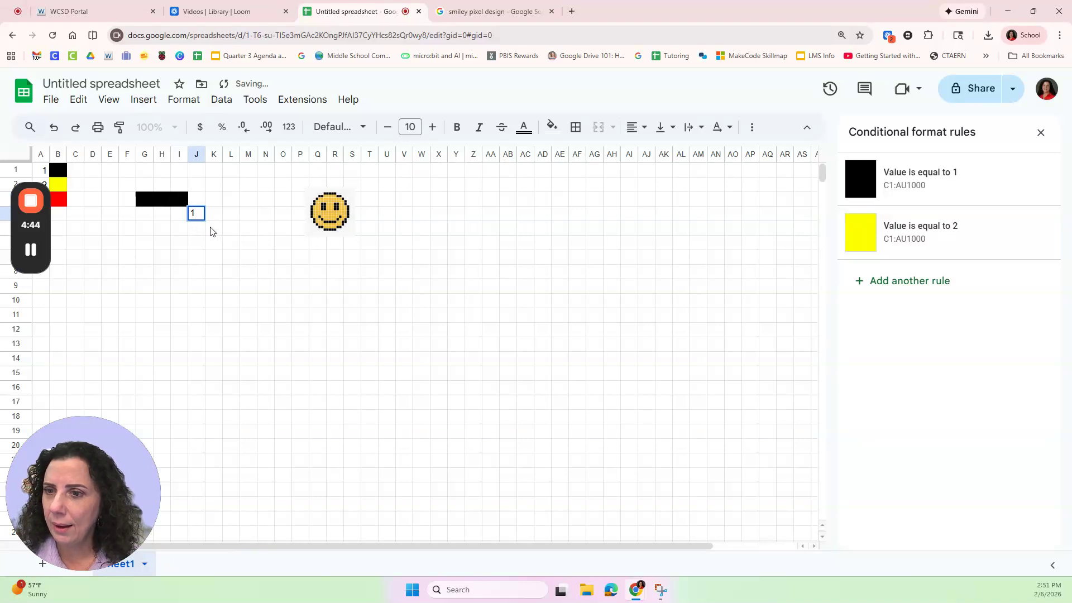
click(213, 231)
text(1)
click(230, 246)
text(1)
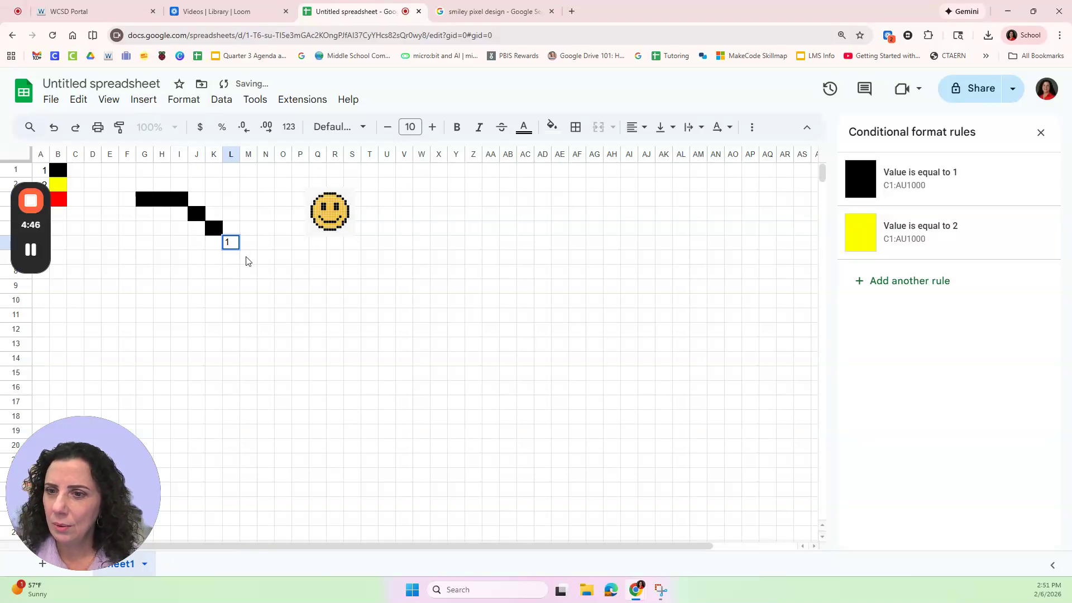
click(233, 258)
text(1)
click(230, 272)
text(1)
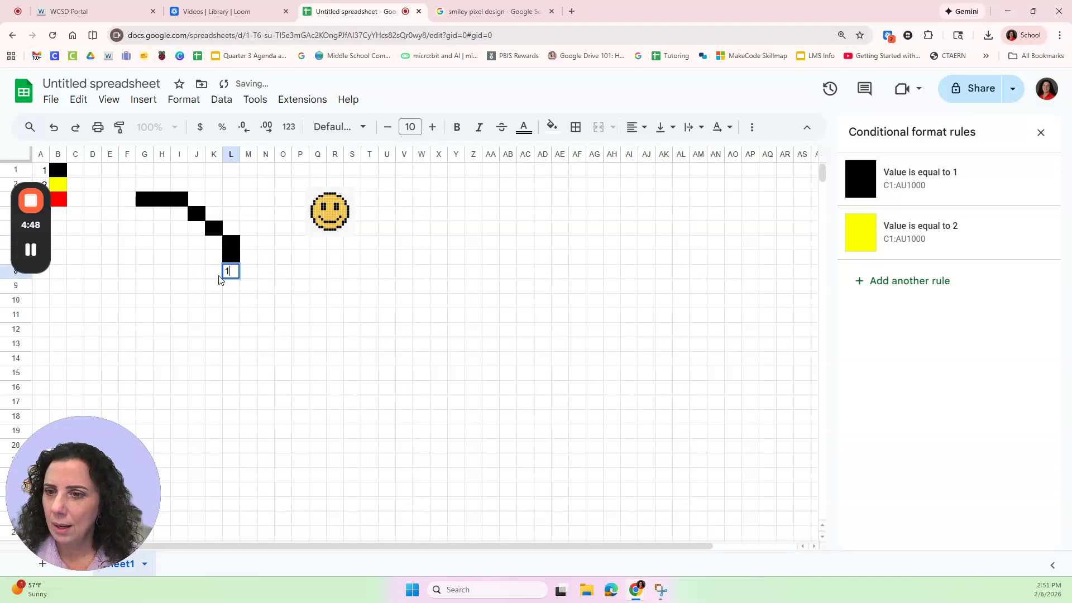
Step: Curve the black outline back inward along the lower edge by entering 1 in cells K9, J10, I11 and H11
click(213, 285)
text(1)
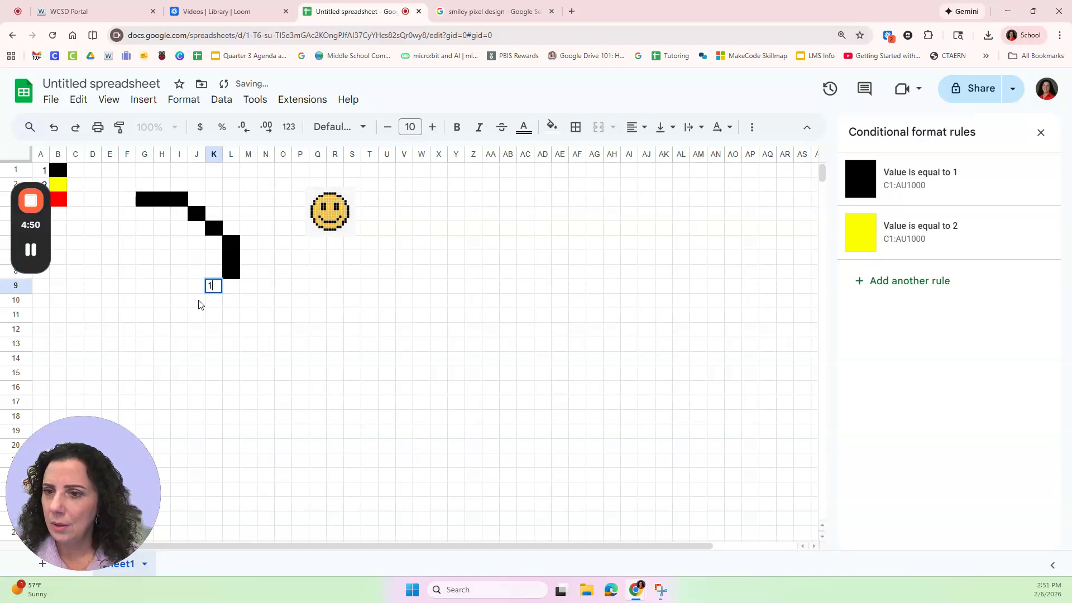
click(188, 305)
text(1)
click(178, 317)
text(1)
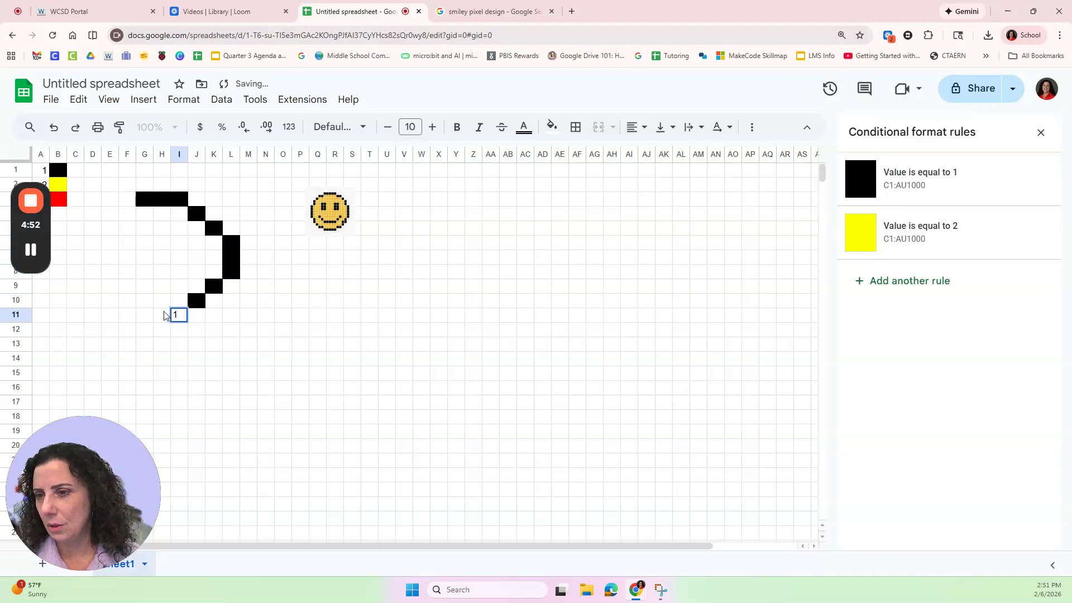
click(162, 317)
text(1)
click(144, 317)
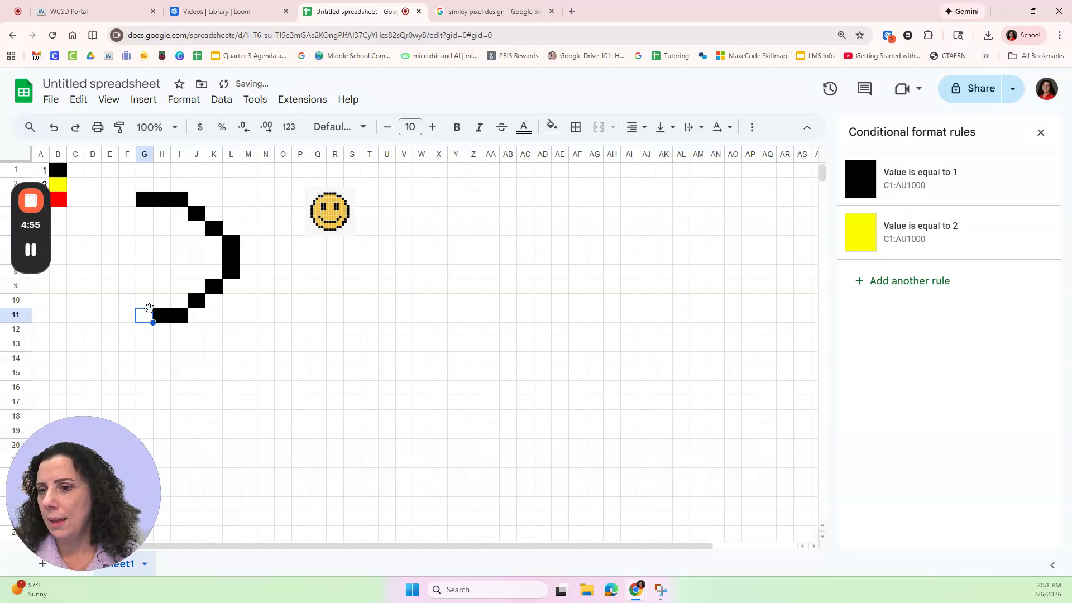
Step: Start the yellow face fill by entering 2 in cells G4, H4 and I4 under the black upper edge
click(141, 217)
text(2)
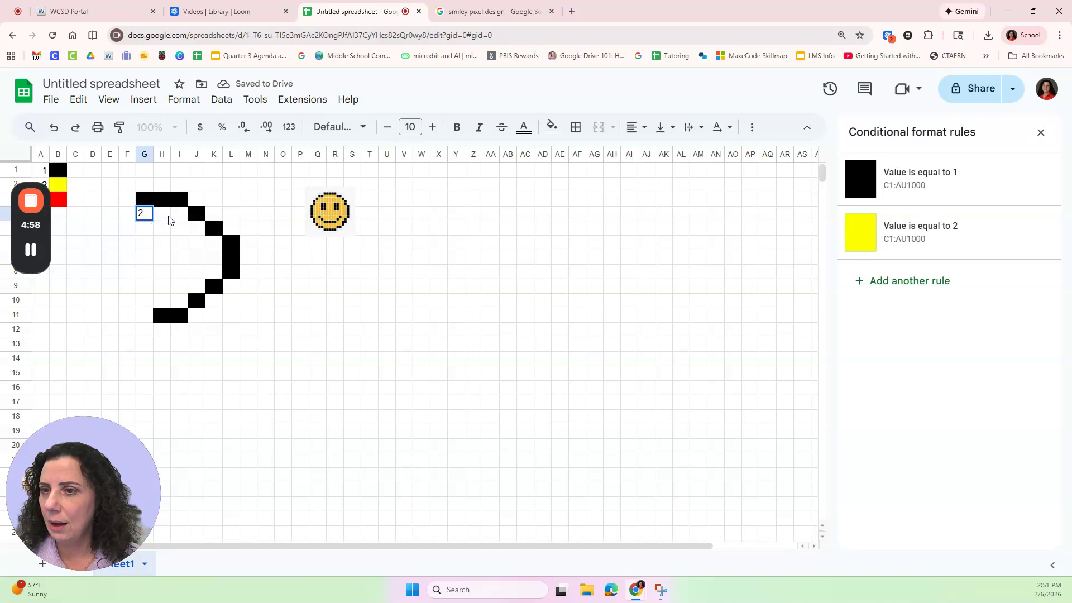
click(165, 218)
text(2)
key(Tab)
text(2)
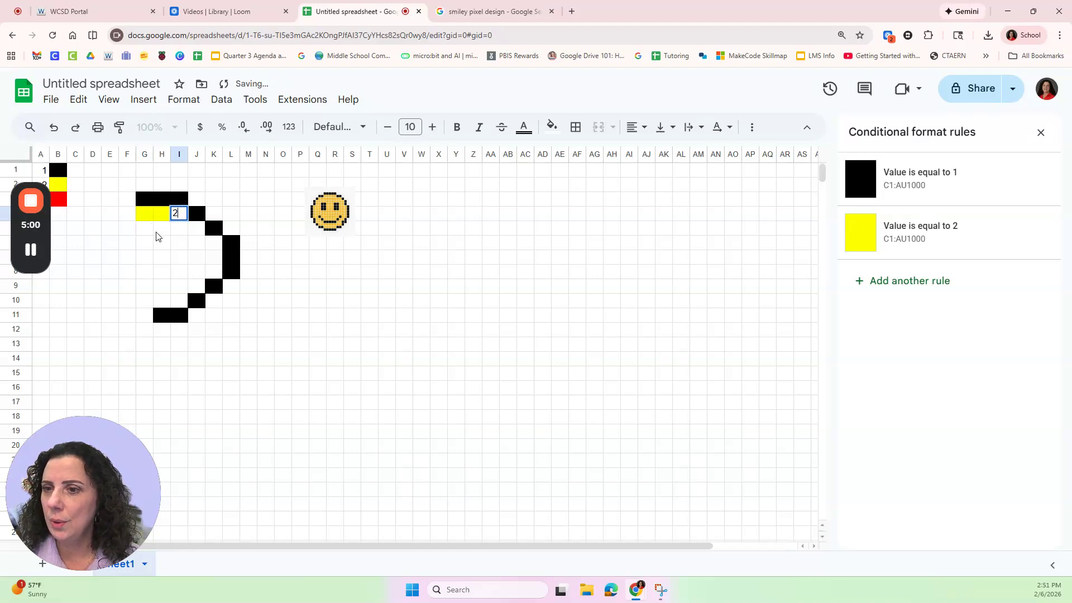
Step: Fill the next row of the face yellow by entering 2 in cells G5, H5, I5 and J5
click(143, 230)
text(2)
click(162, 230)
text(2)
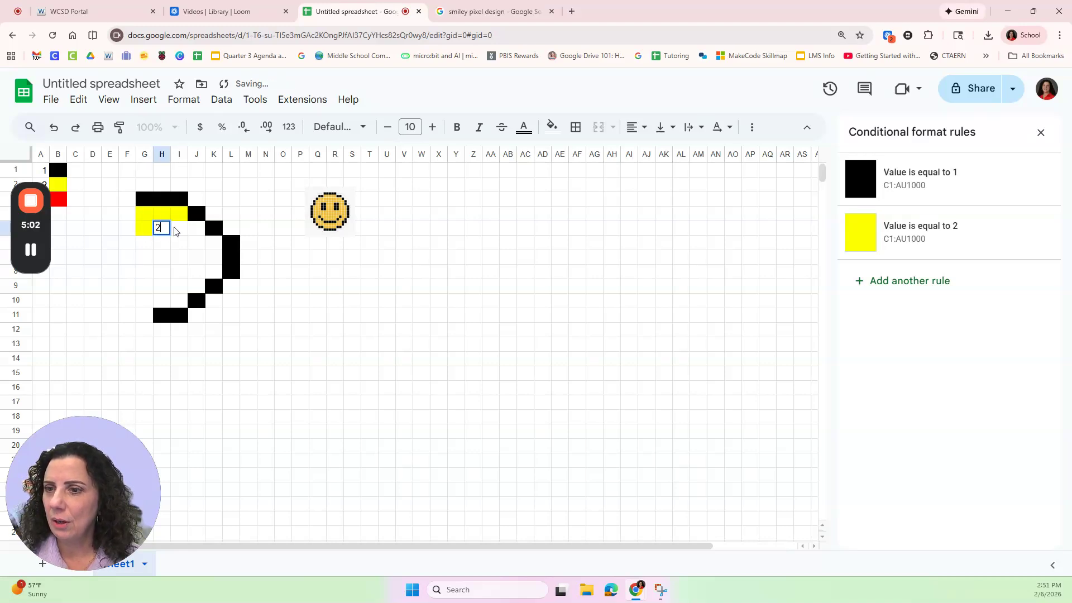
click(184, 232)
text(2)
click(197, 231)
text(2)
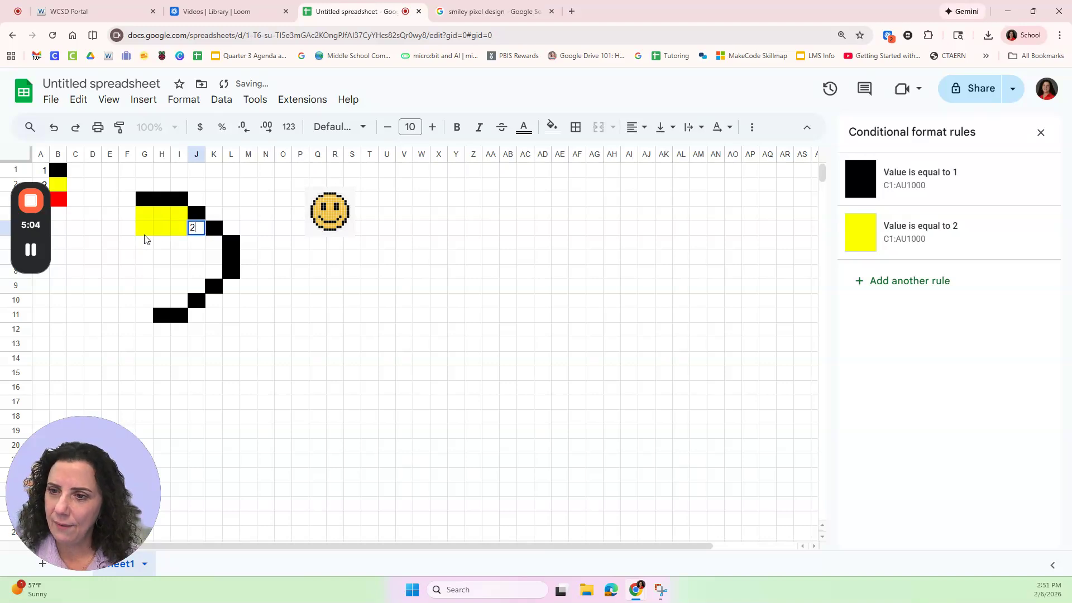
click(145, 240)
Step: Copy the yellow cells G5:J5 and paste them into rows 6 and 7, starting at column G
click(143, 225)
drag(165, 225, 196, 228)
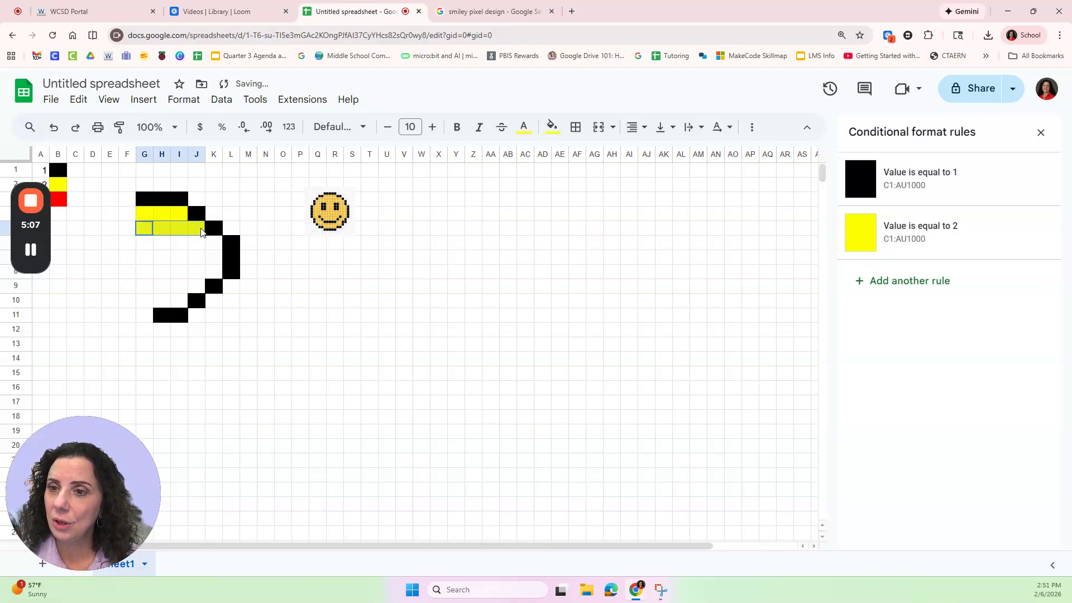
right_click(159, 228)
key(Down)
key(Down)
key(Up)
key(Return)
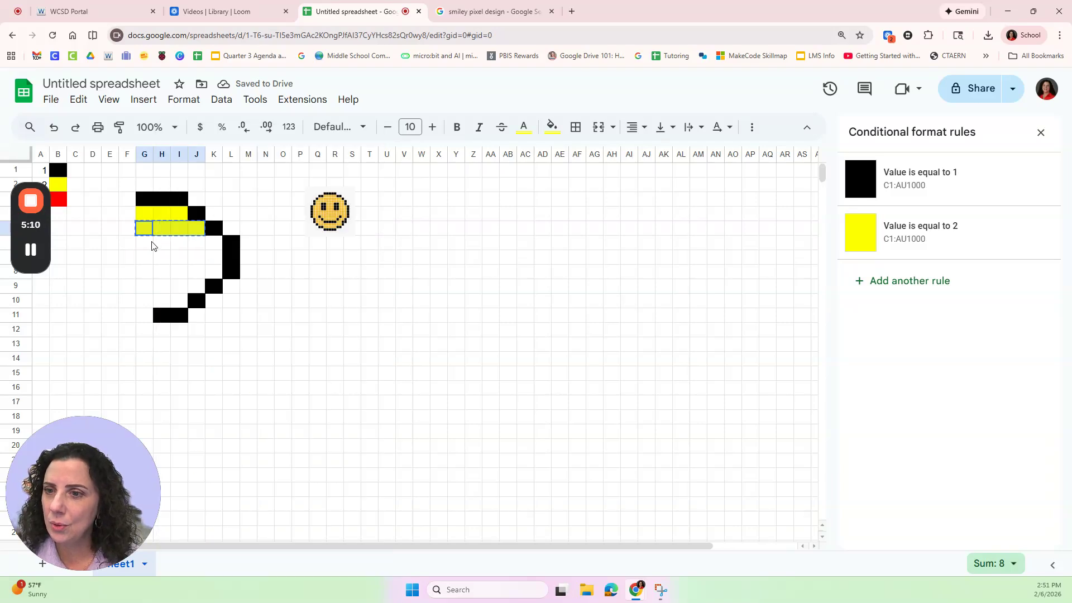
click(144, 246)
right_click(145, 248)
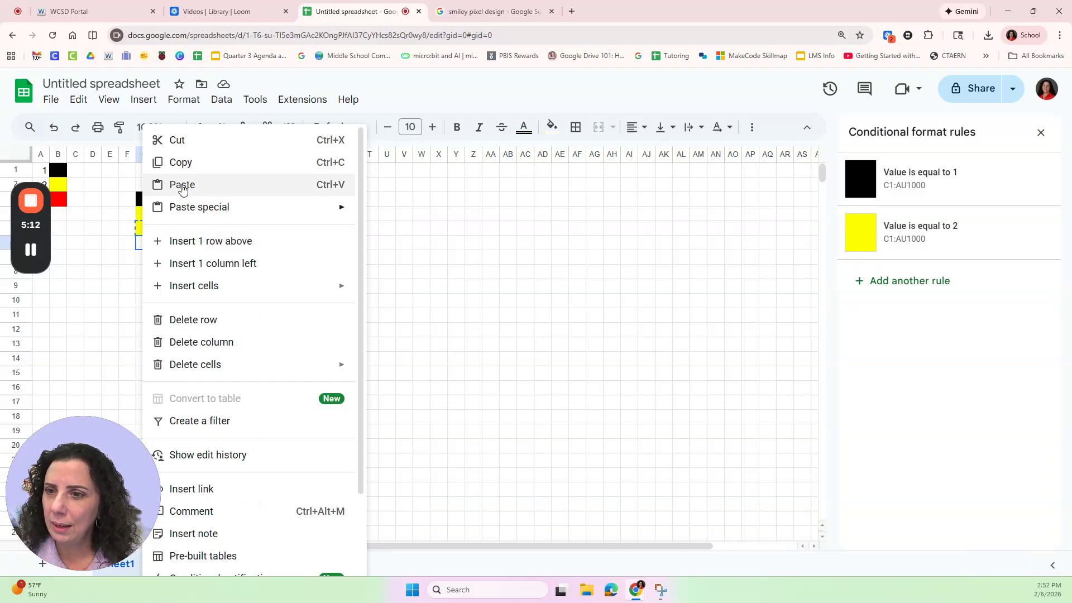
click(183, 187)
click(144, 260)
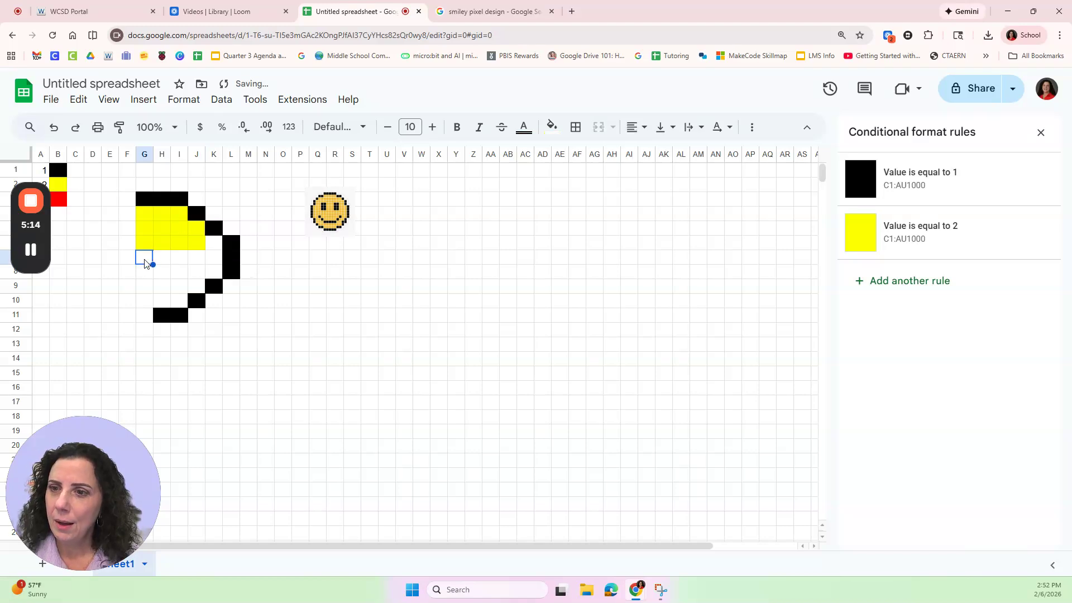
right_click(144, 263)
click(183, 182)
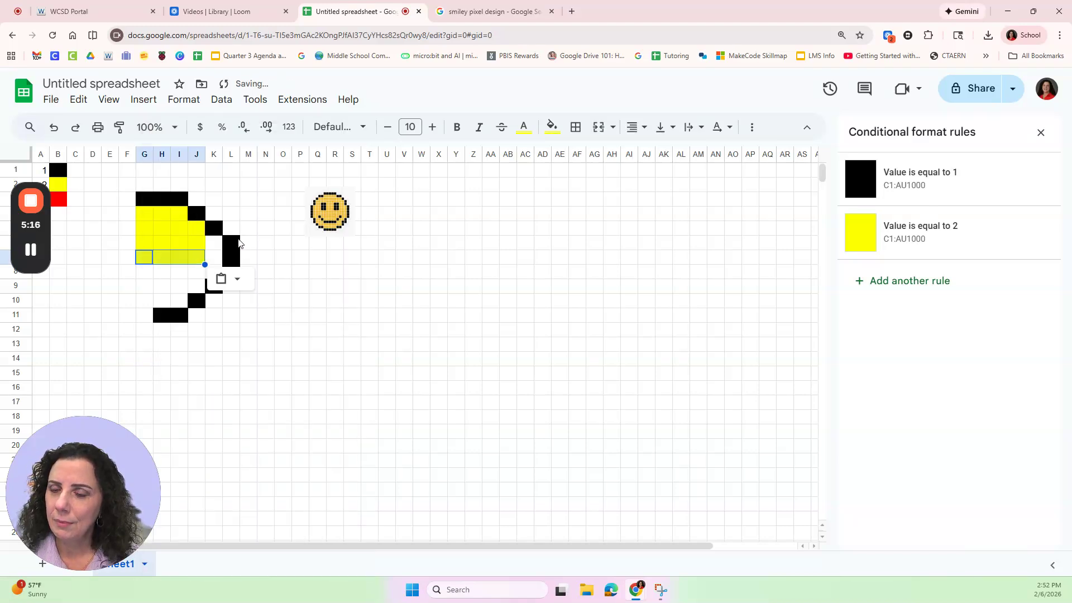
Step: Enter 2 in cells K6 and K7, paste the copied yellow row into G8:J8, and deselect it
click(217, 247)
text(2)
key(Return)
text(2)
click(164, 273)
click(144, 273)
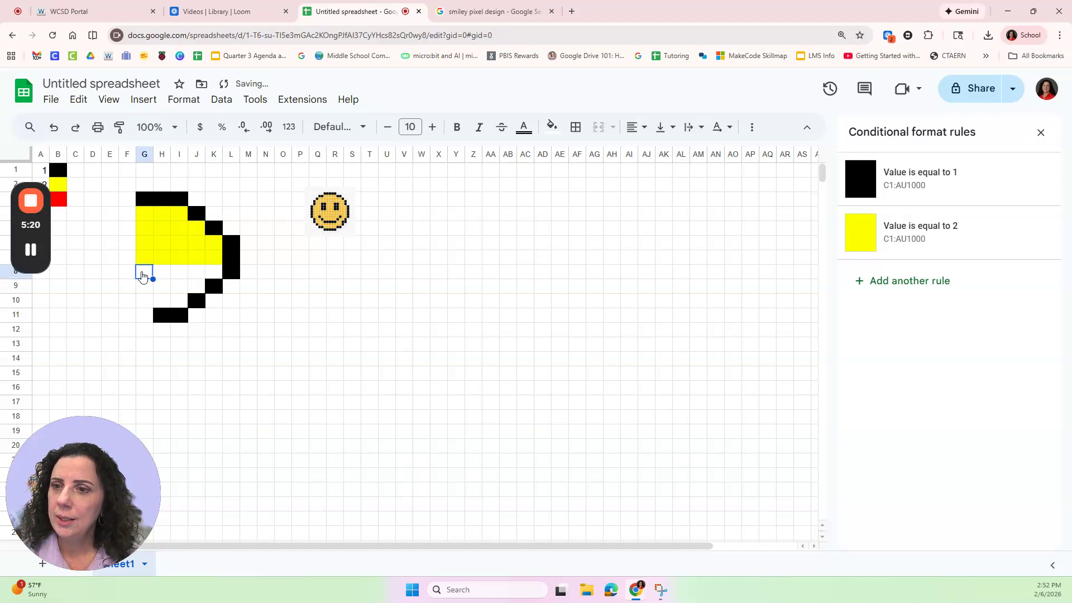
right_click(144, 273)
click(179, 186)
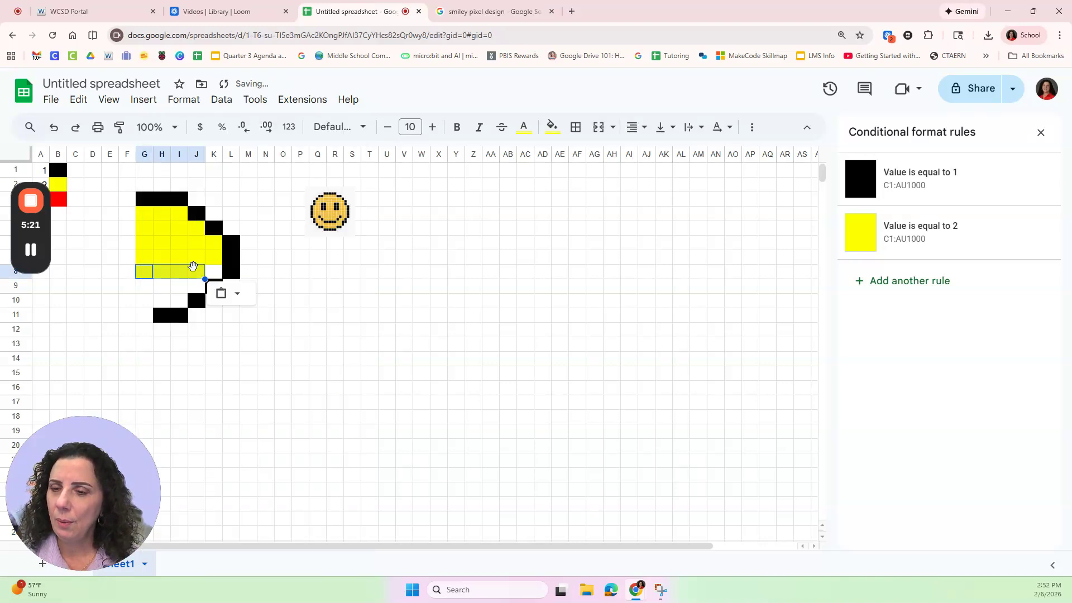
click(273, 305)
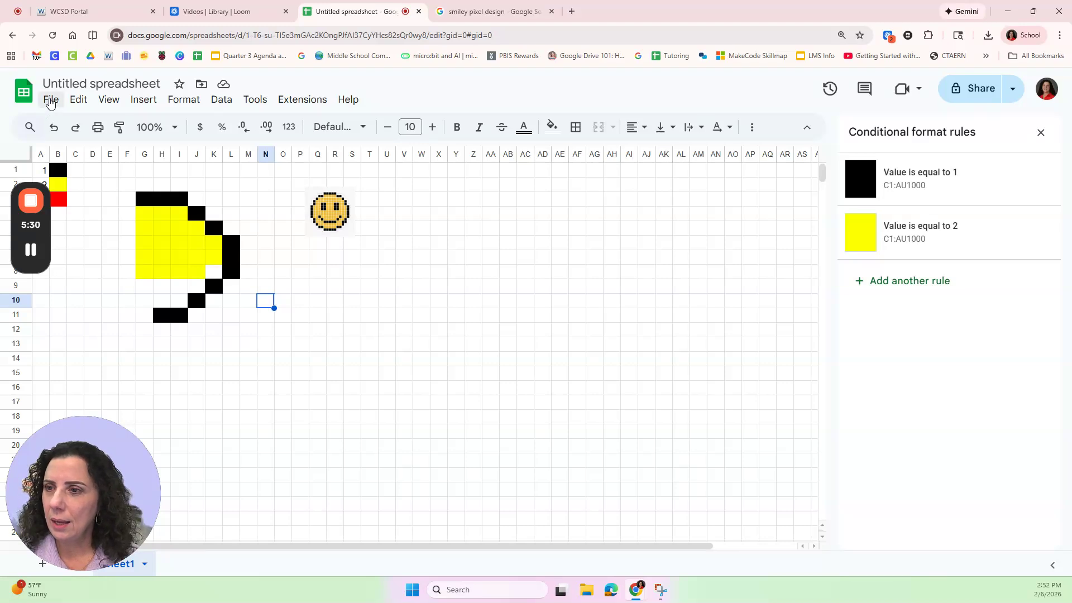
Step: Take a rectangular Snipping Tool screenshot of the pixel drawing, covering about columns E to M and rows 1 to 14
click(446, 589)
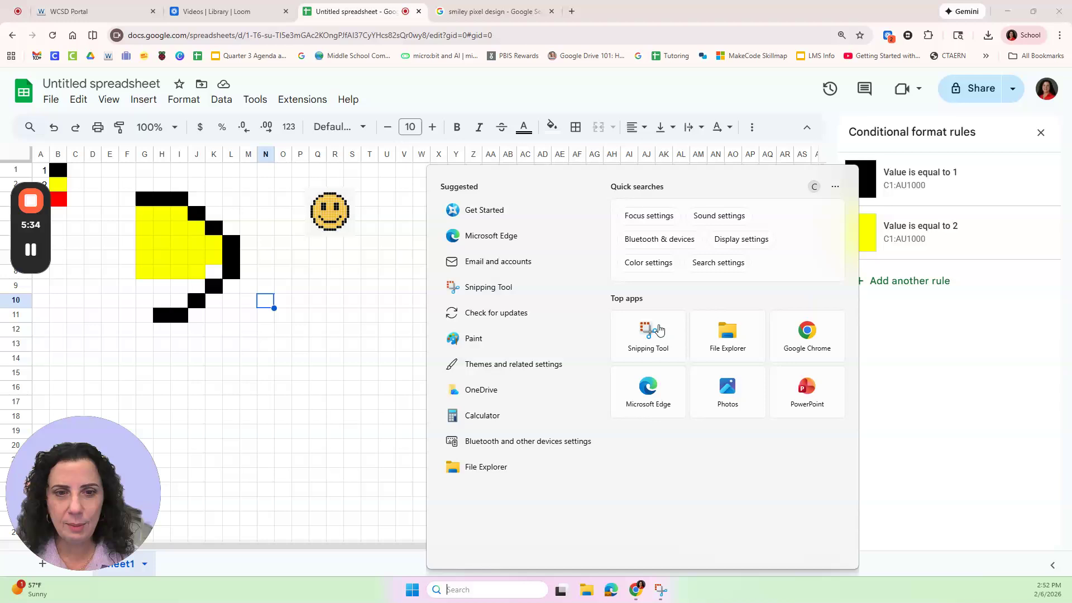
key(Escape)
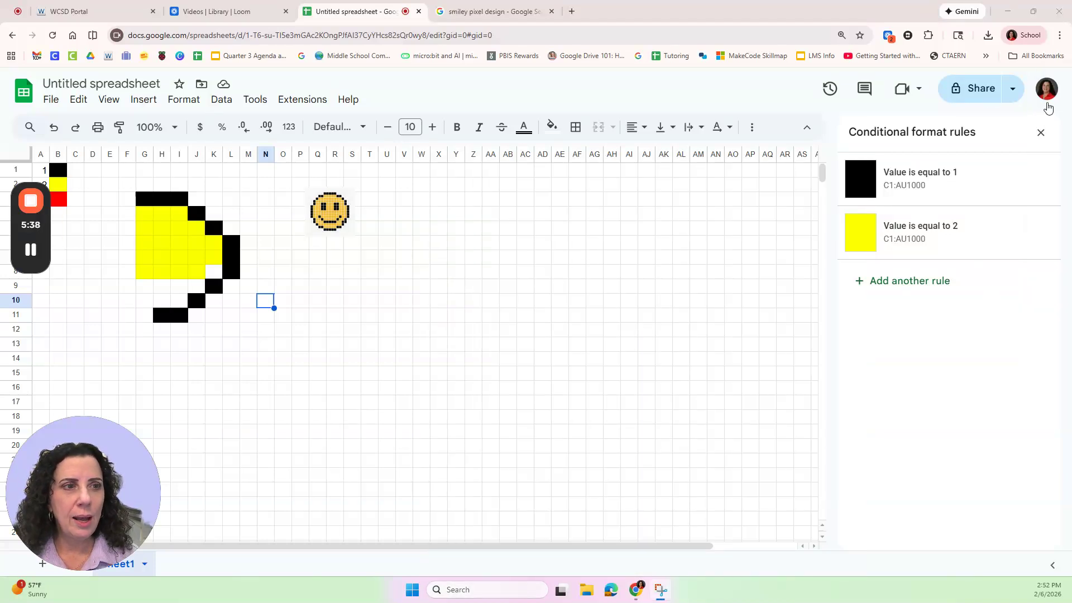
key(super+shift+s)
drag(101, 166, 257, 370)
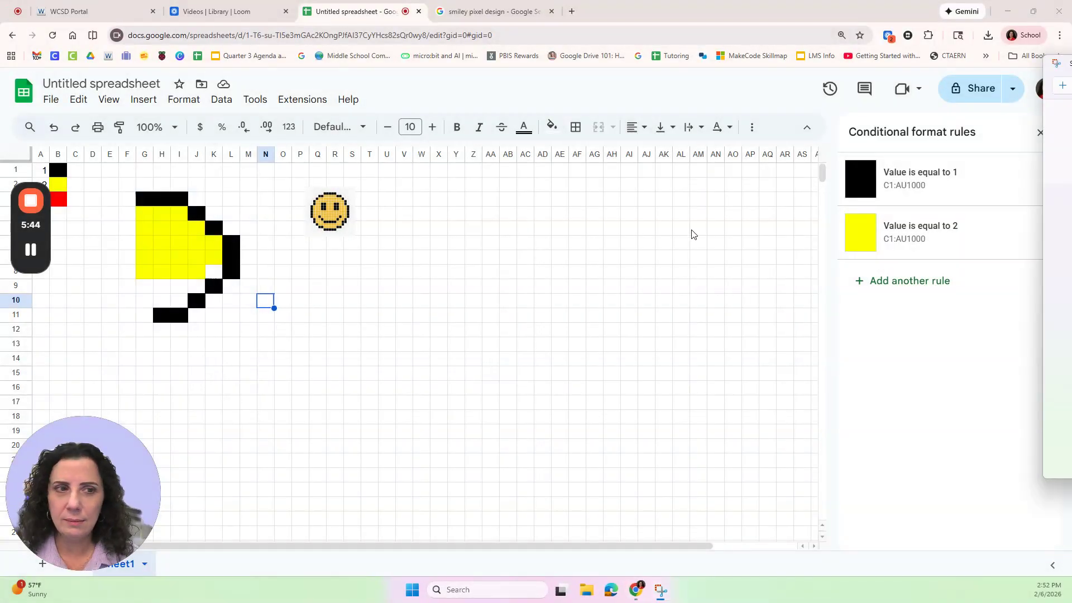